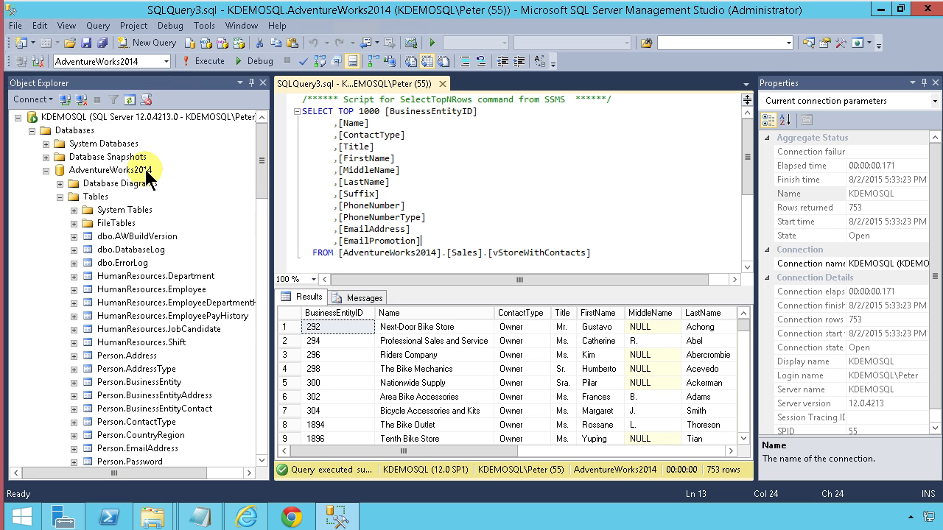
Select the vStoreWithContacts view name in the SQL query.
left_click_drag(263, 151, 259, 225)
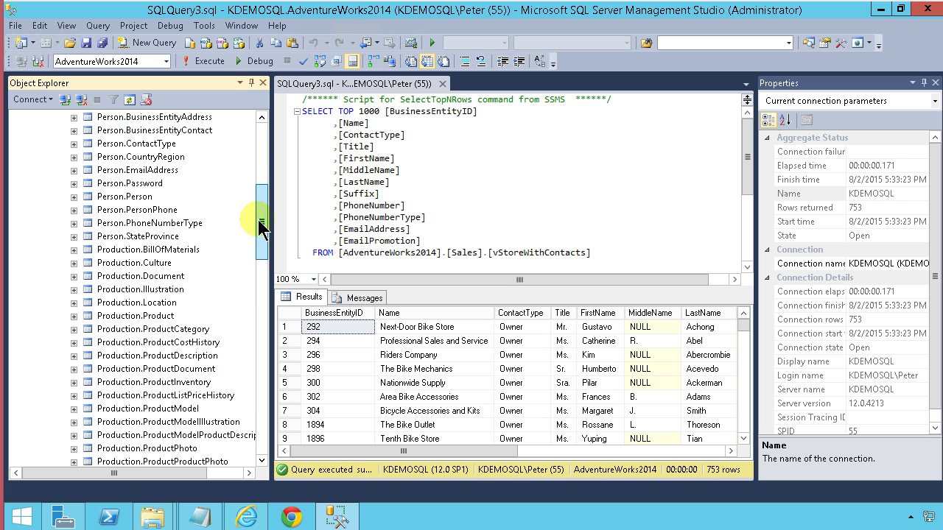
double_click(533, 252)
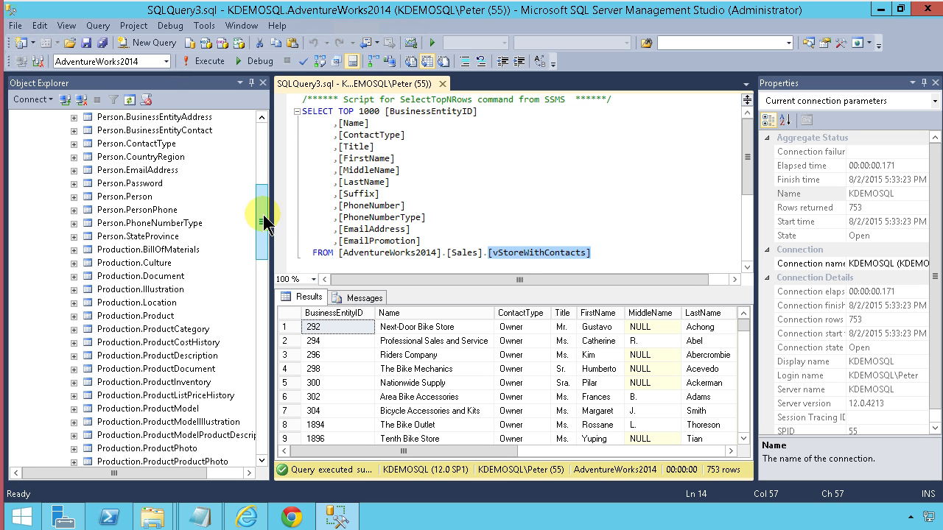
left_click_drag(262, 216, 264, 272)
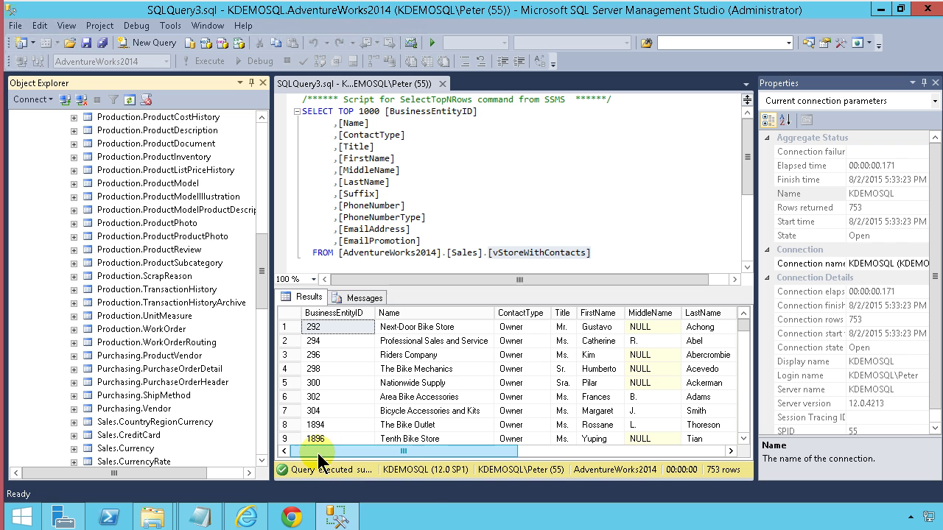
On the SharePoint Sales site, create a Contacts app named 'Stores with Contacts'.
left_click(241, 521)
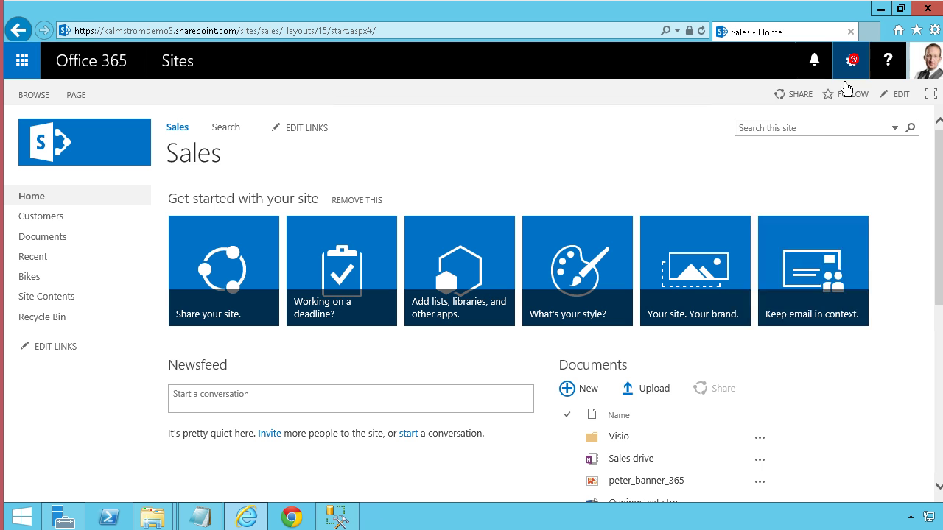
left_click(851, 60)
left_click(800, 235)
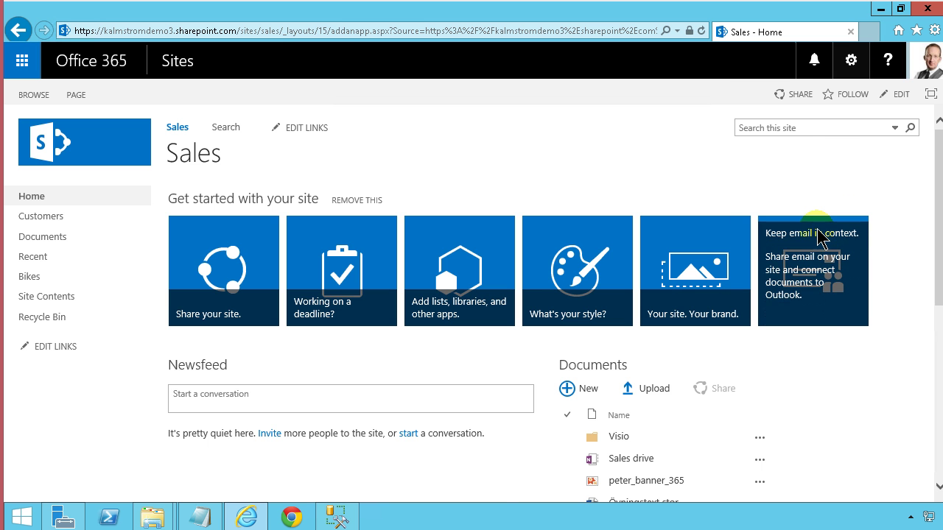
scroll(487, 332, "down", 2)
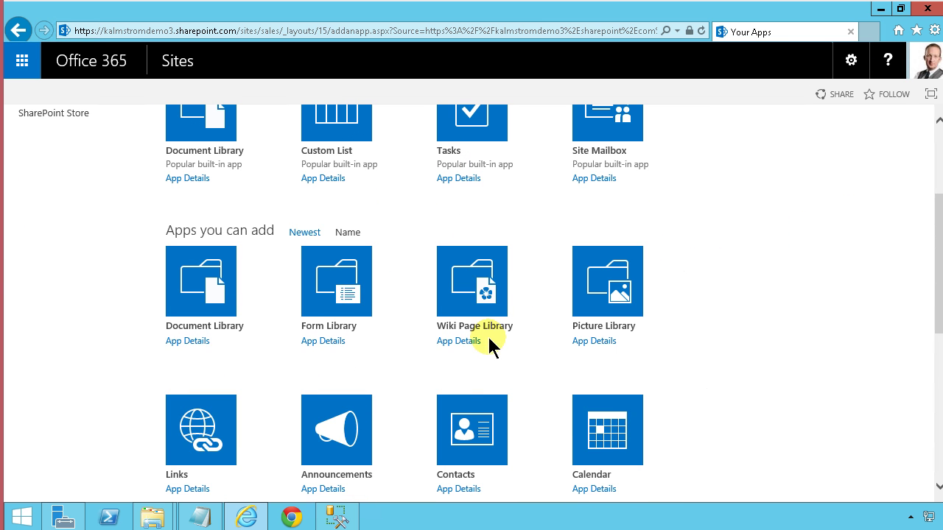
left_click(464, 402)
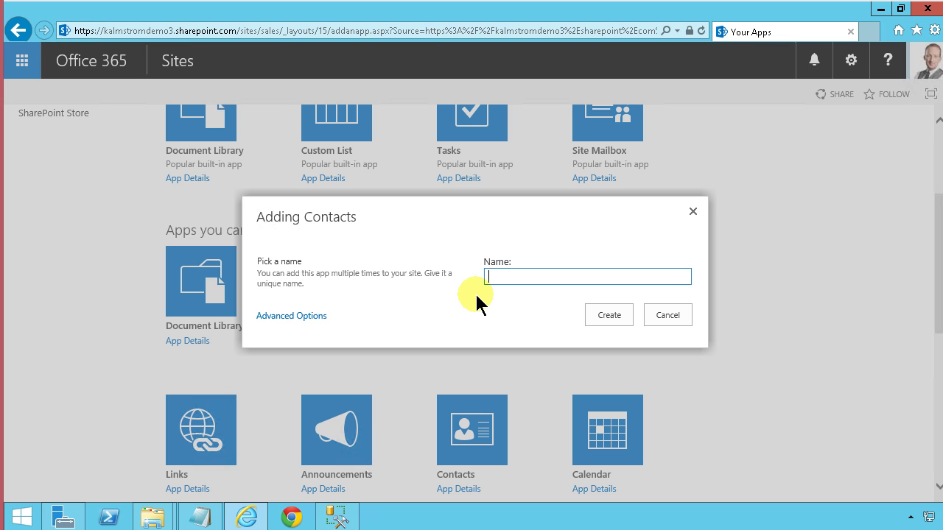
type("Stores with Contacts")
left_click(606, 316)
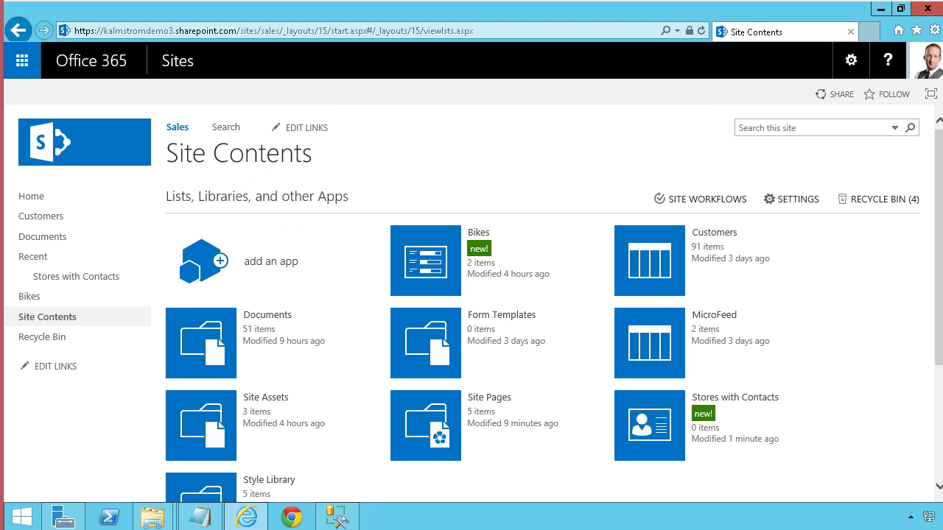
Move the Stores with Contacts link between Documents and Recent in site navigation and save.
left_click(51, 369)
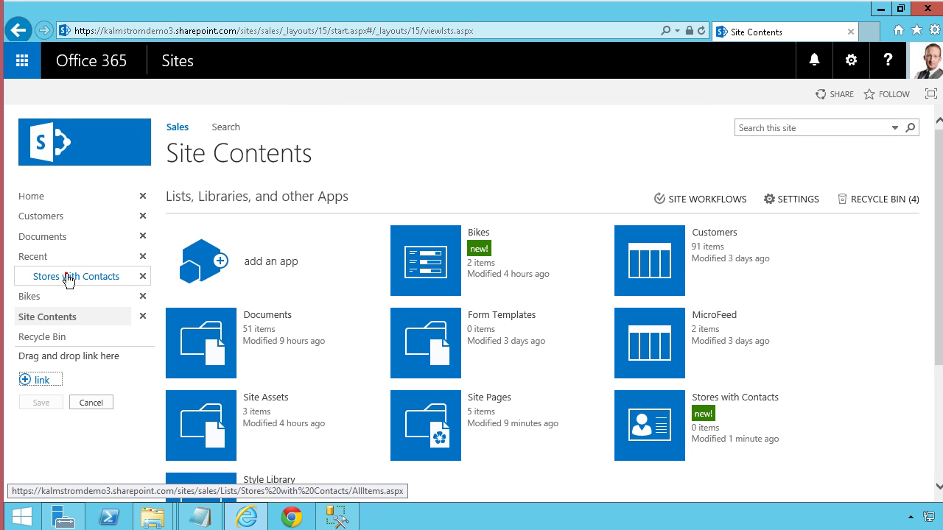
left_click_drag(68, 280, 30, 250)
left_click(37, 402)
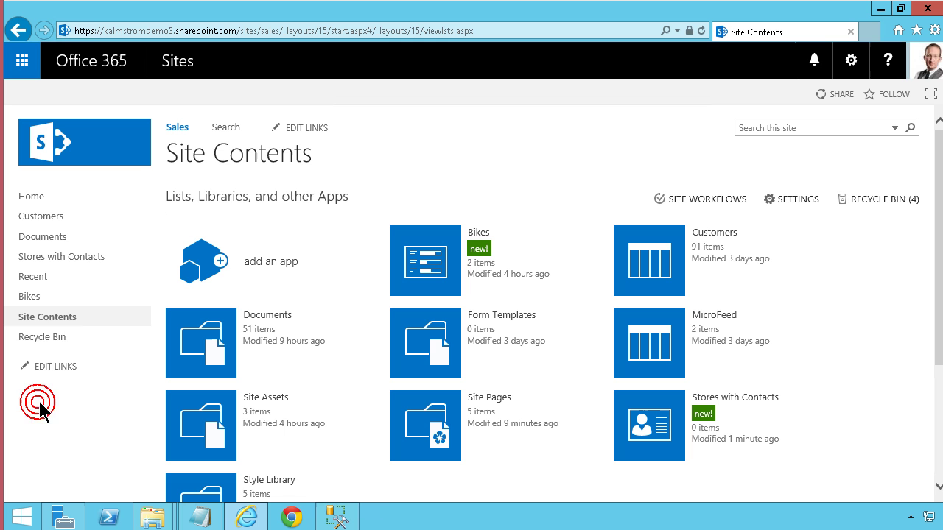
Open the Stores with Contacts list in Microsoft Access.
left_click(68, 259)
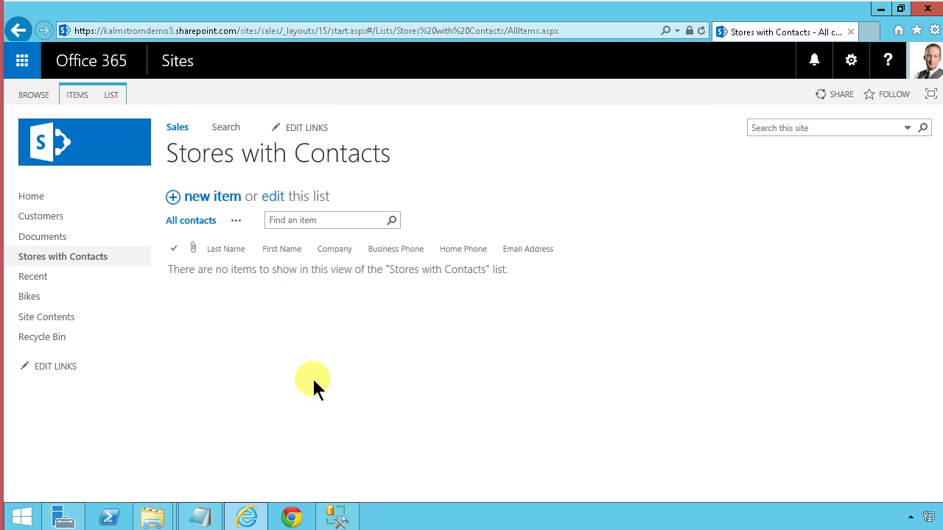
left_click(111, 96)
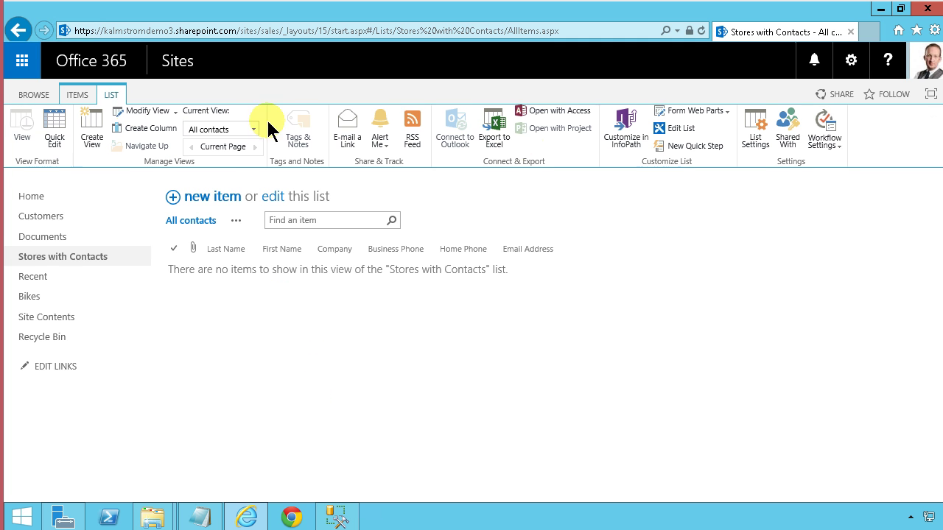
left_click(552, 116)
left_click(250, 174)
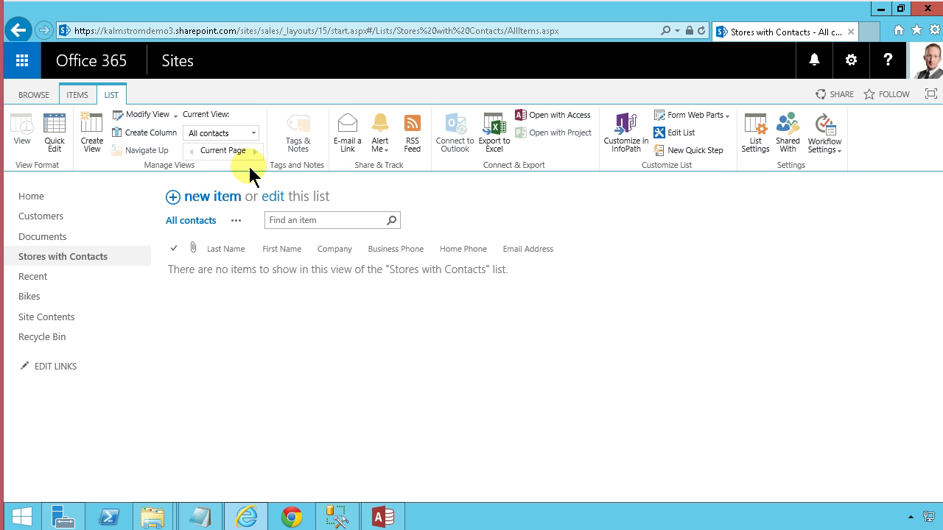
Maximize Access and start linking an ODBC Database as a linked table.
left_click(383, 517)
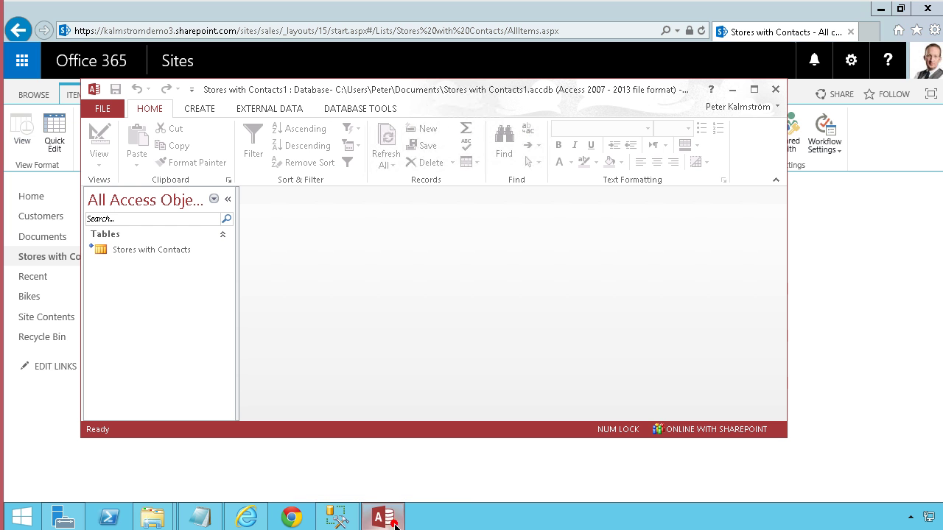
left_click(752, 91)
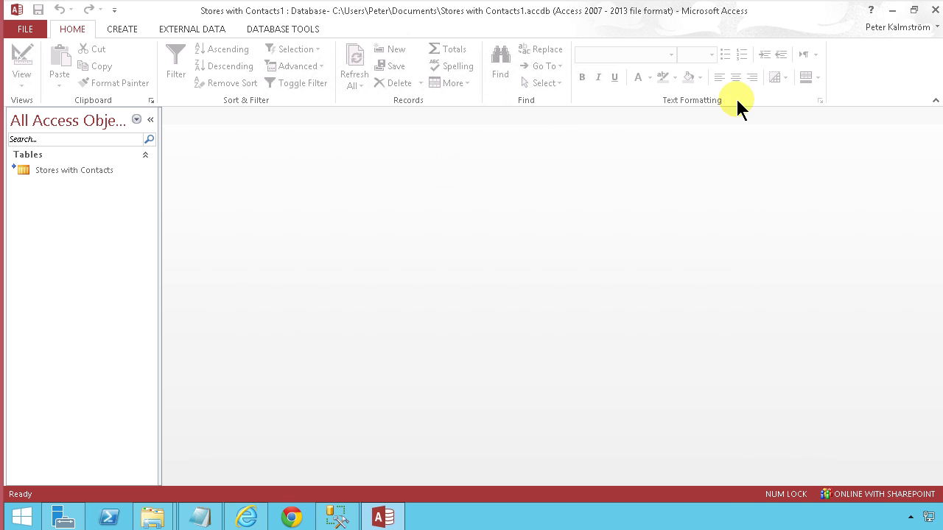
left_click(186, 30)
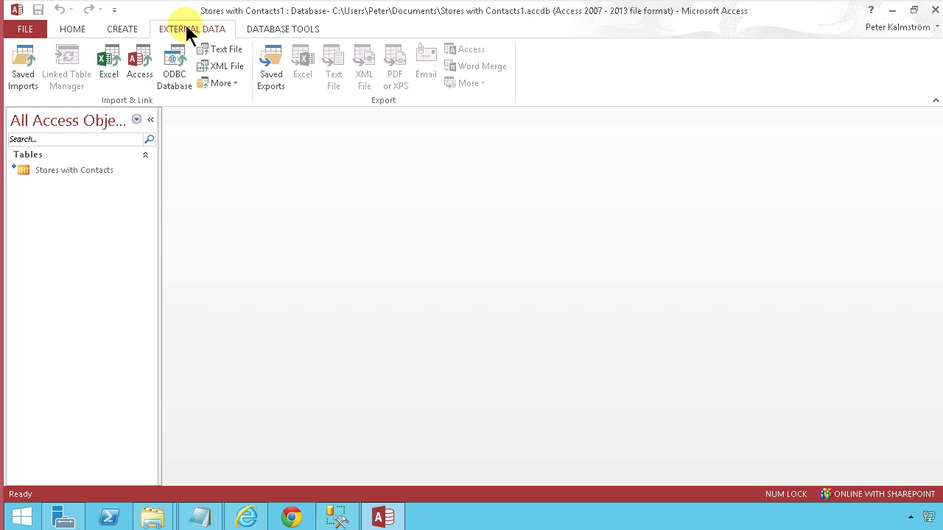
left_click(174, 83)
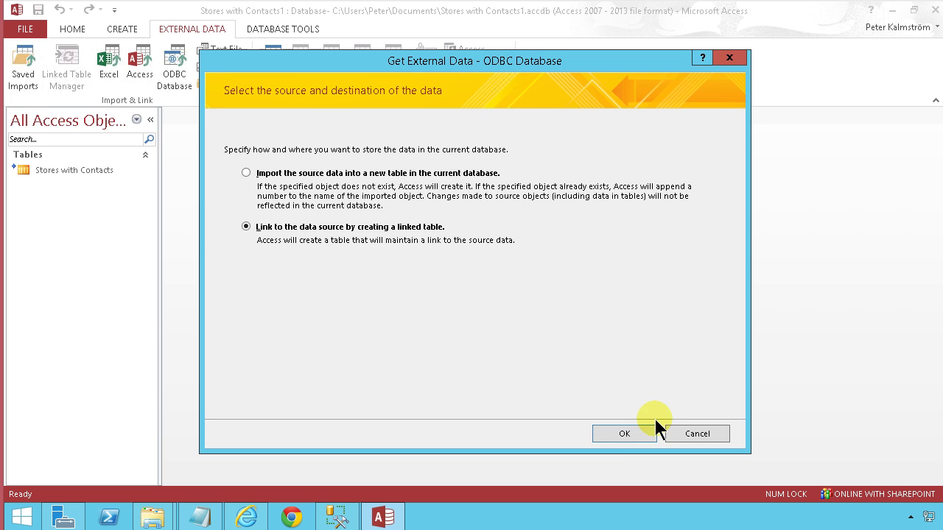
left_click(622, 433)
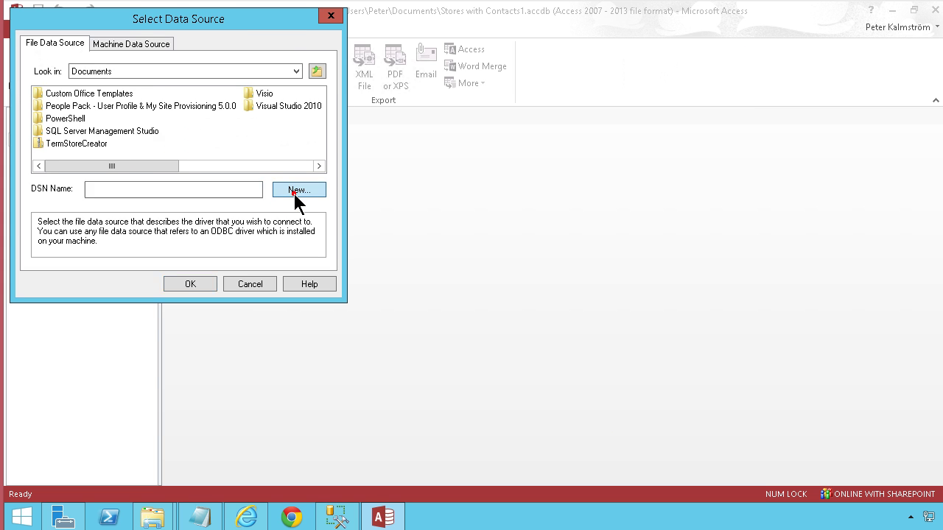
Create a new ODBC Driver 11 for SQL Server file data source saved as AdventureWorks in Documents.
left_click(294, 191)
left_click_drag(327, 103, 330, 173)
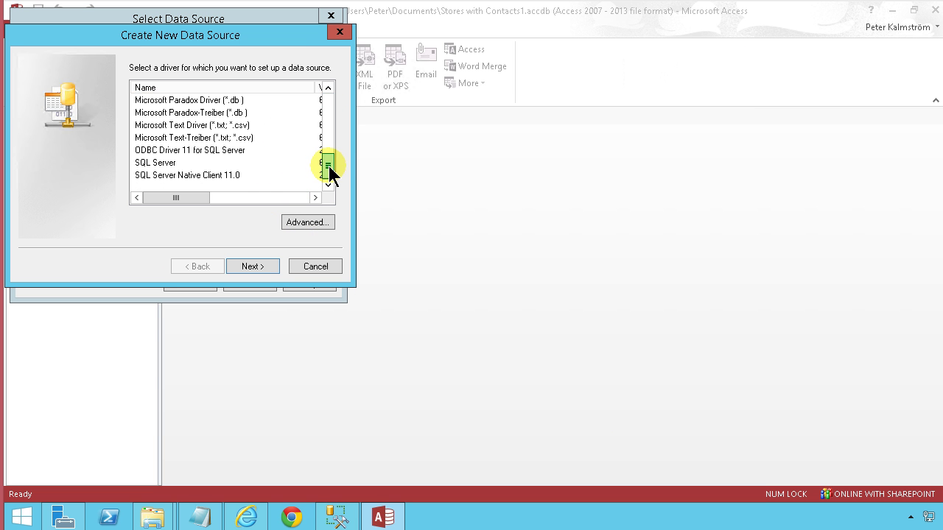
left_click(219, 149)
left_click(250, 267)
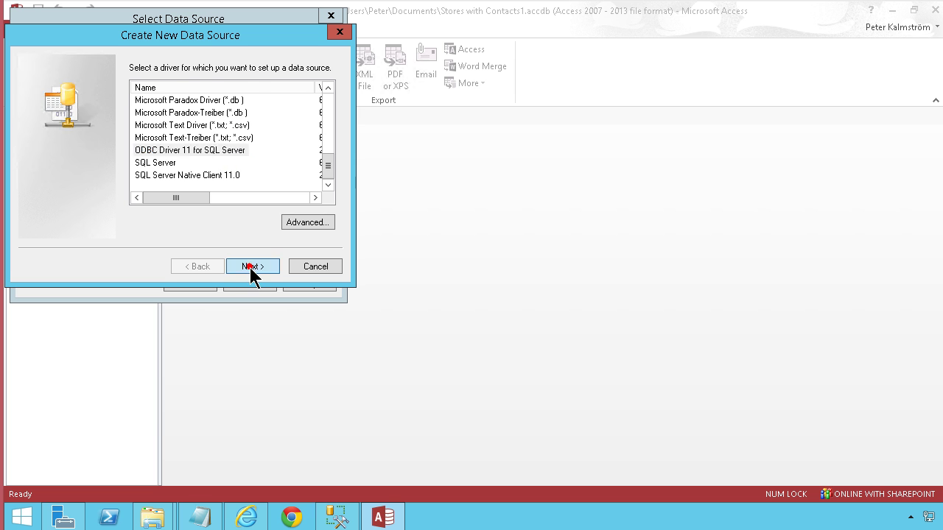
left_click(309, 107)
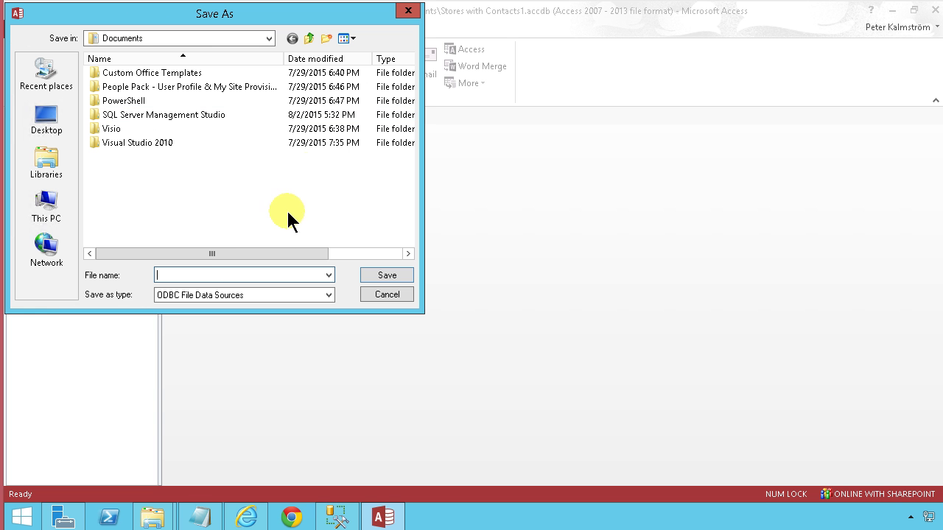
type("AdventureWorks")
left_click(385, 274)
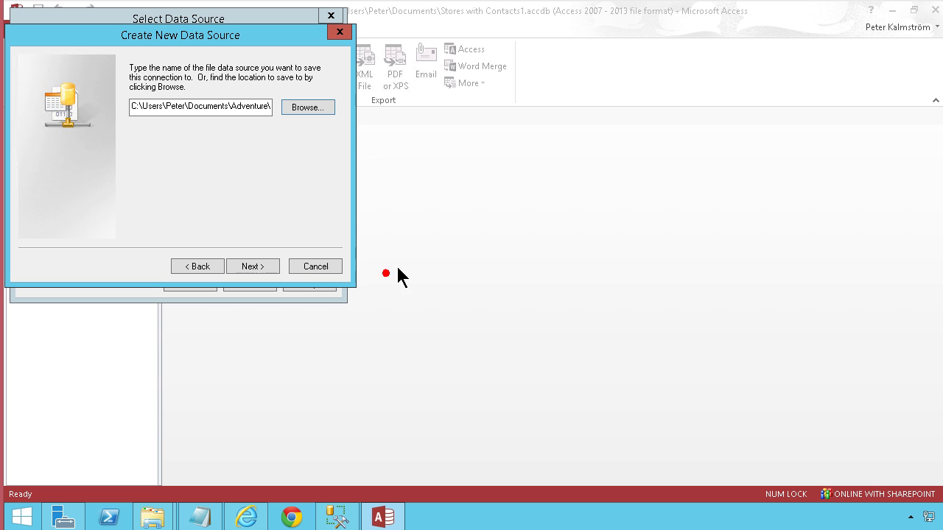
left_click(251, 267)
left_click(251, 267)
Point the data source at server kDemoSQL using Windows authentication.
left_click(269, 229)
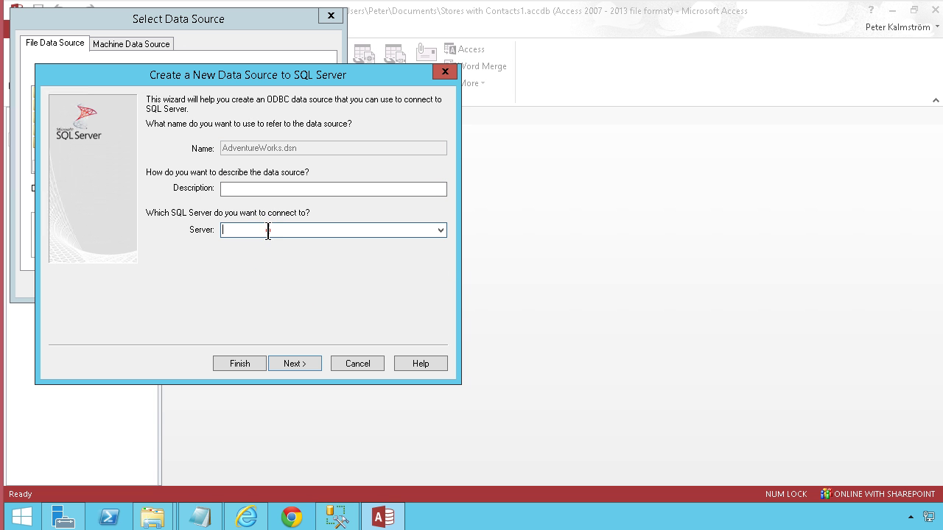
type("kDemoSQL")
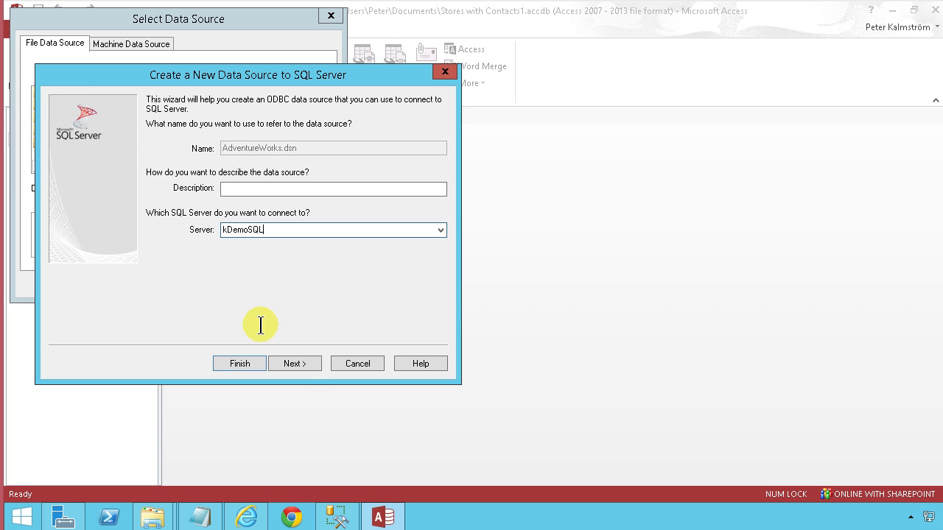
left_click(306, 364)
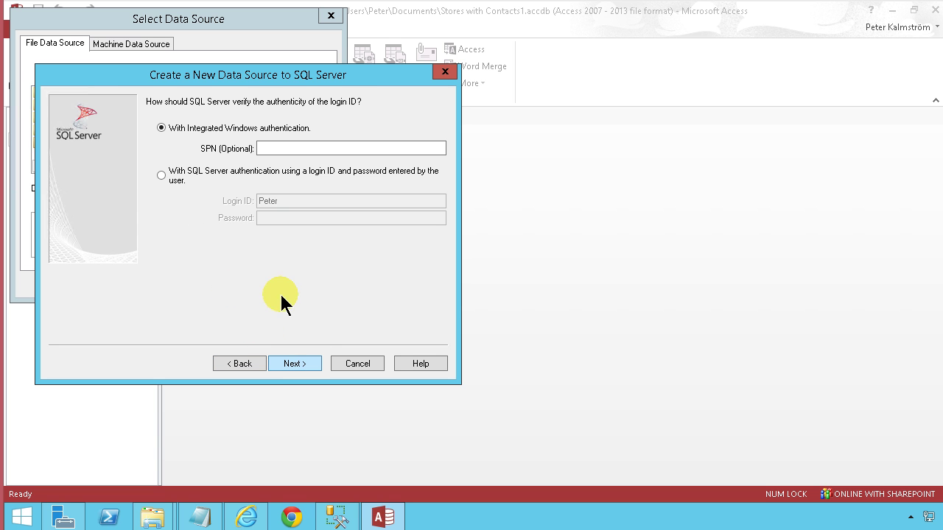
left_click(296, 364)
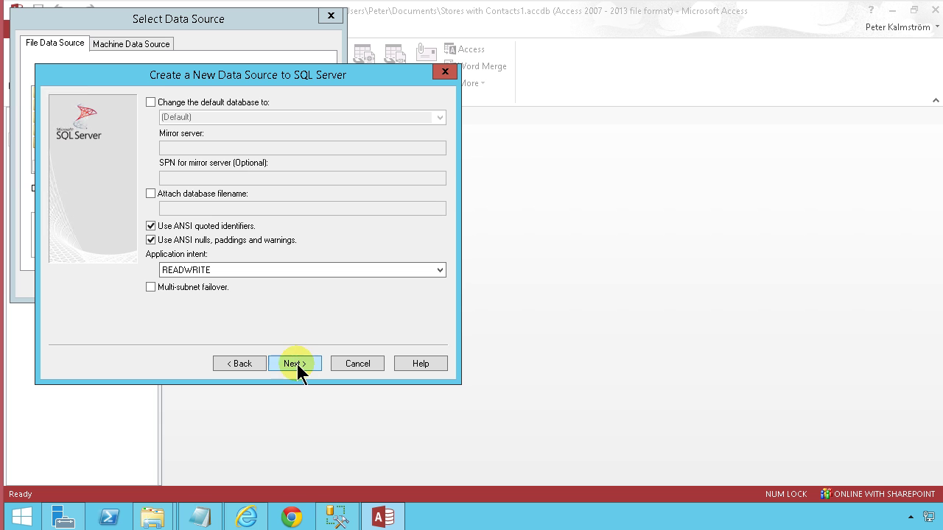
Set AdventureWorks2014 as the default database, finish the setup, and select the AdventureWorks source.
left_click(153, 101)
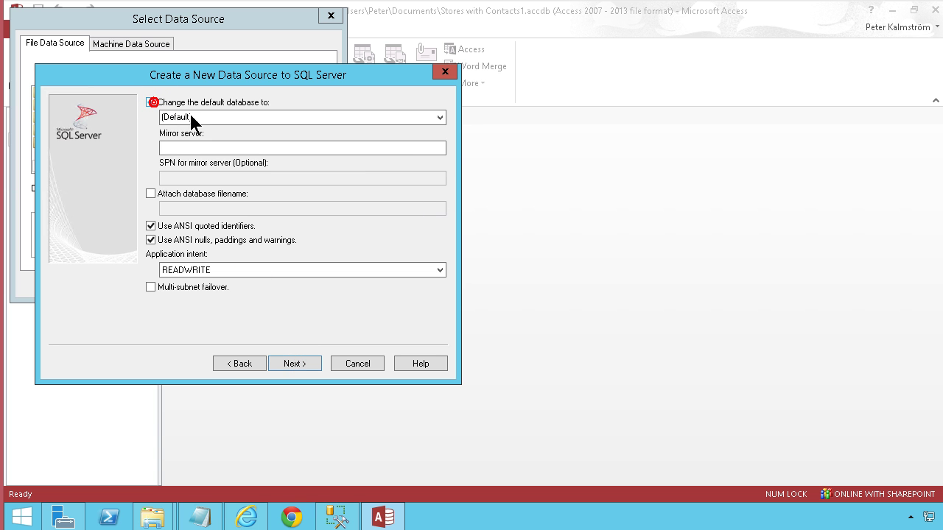
left_click(440, 116)
left_click(350, 126)
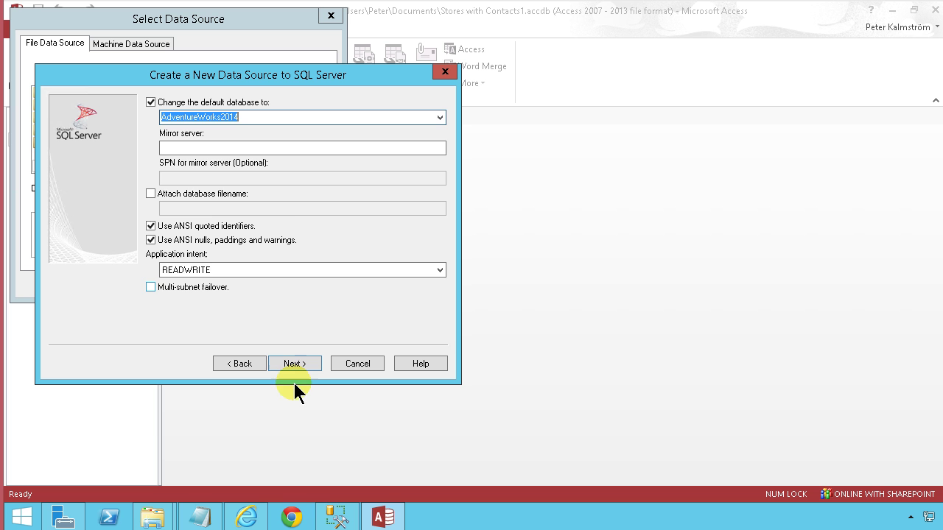
left_click(297, 365)
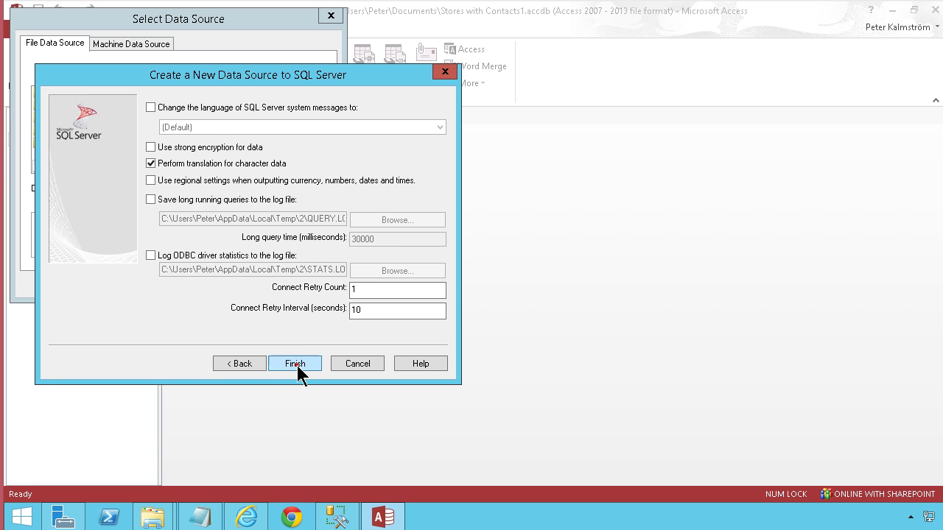
left_click(297, 365)
left_click(298, 347)
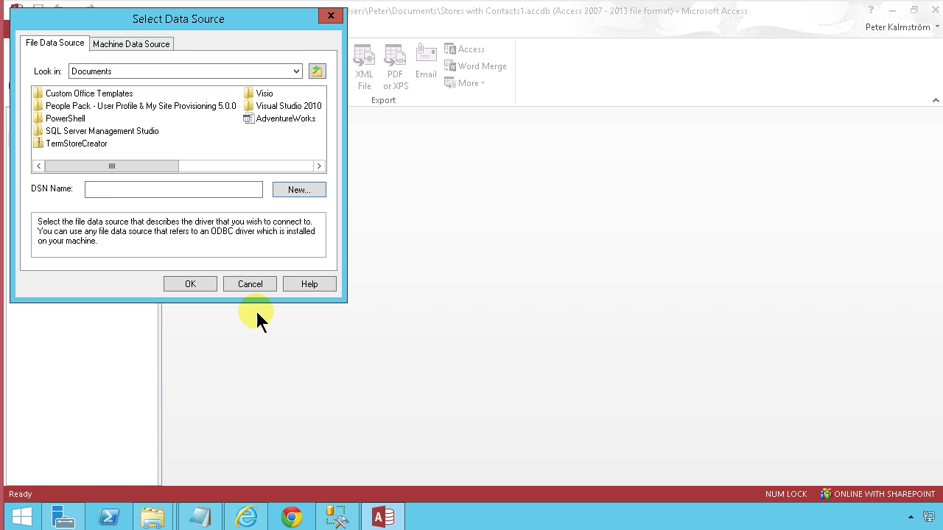
left_click(284, 120)
Link the Sales.vStoreWithContacts view from AdventureWorks with BusinessEntityID as the unique record identifier.
left_click(205, 286)
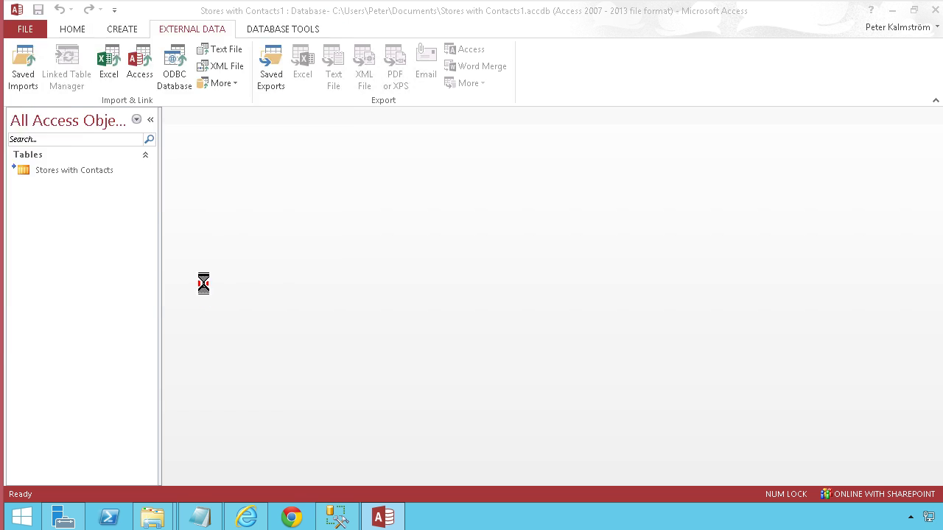
left_click_drag(263, 87, 267, 140)
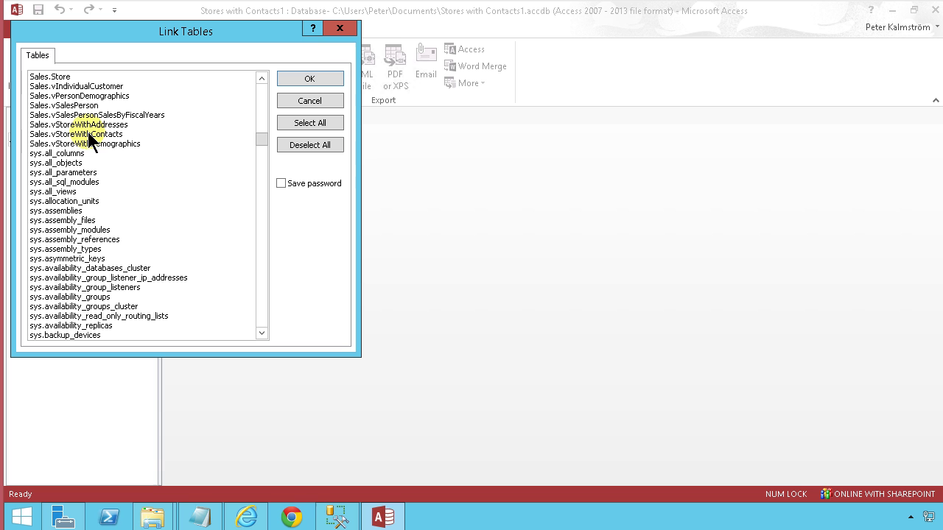
left_click(90, 136)
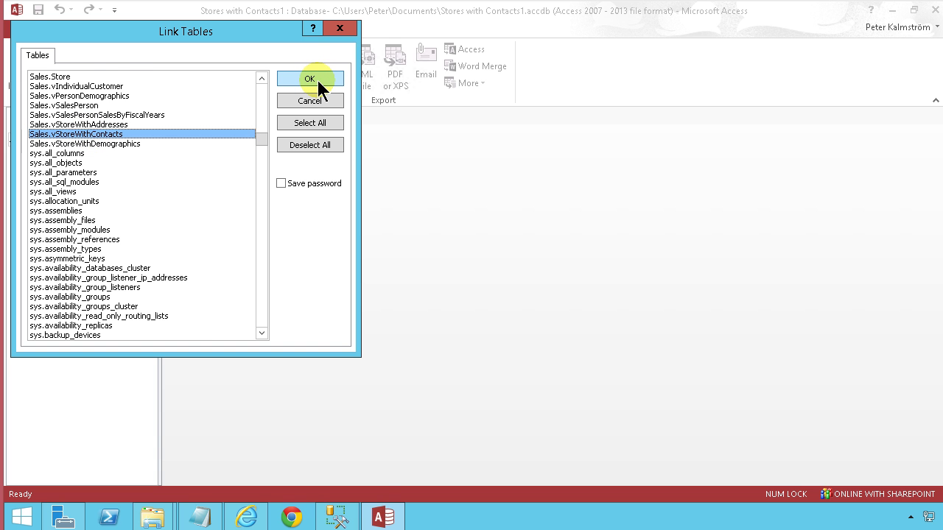
left_click(317, 81)
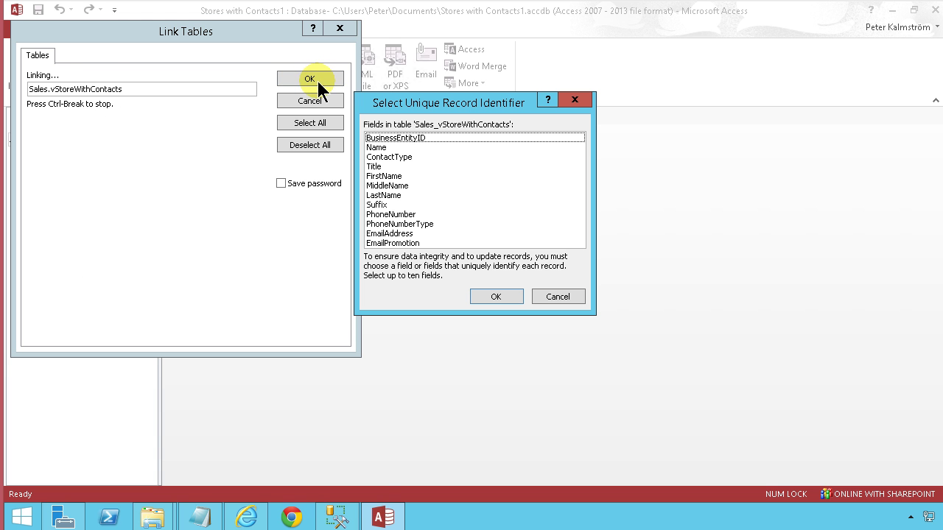
left_click(407, 137)
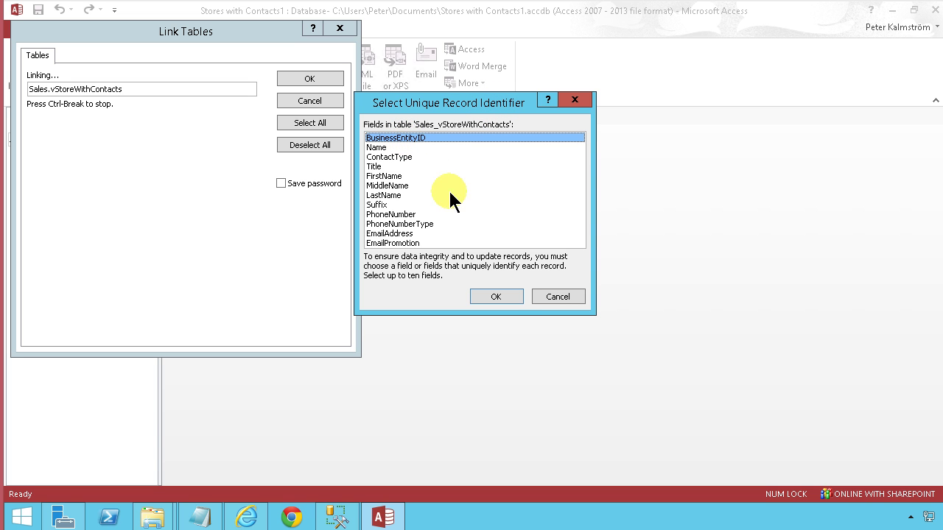
left_click(485, 298)
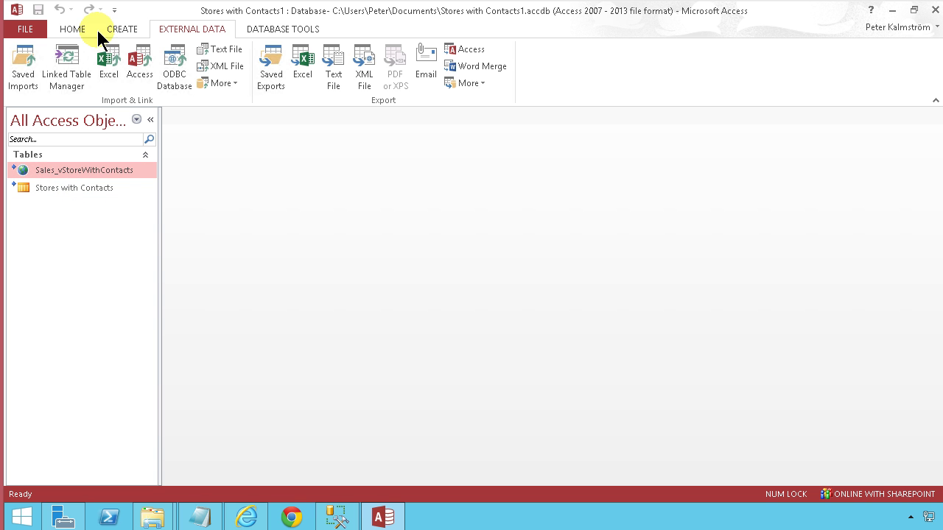
Start a new query in Design view with Sales_vStoreWithContacts added.
left_click(116, 33)
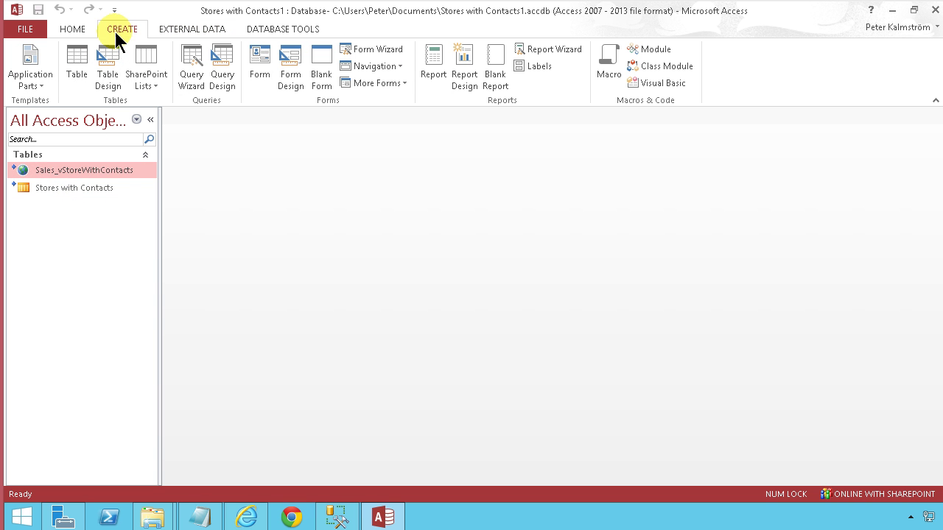
left_click(214, 56)
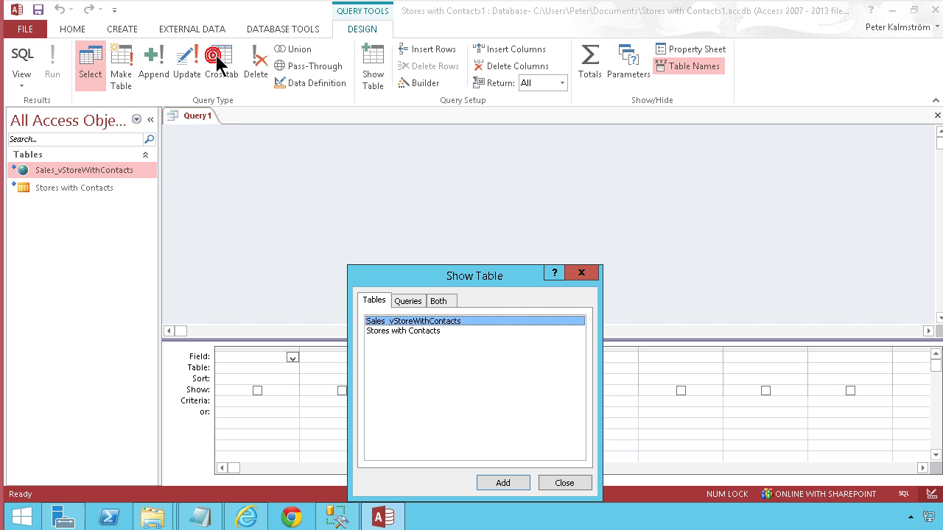
double_click(410, 323)
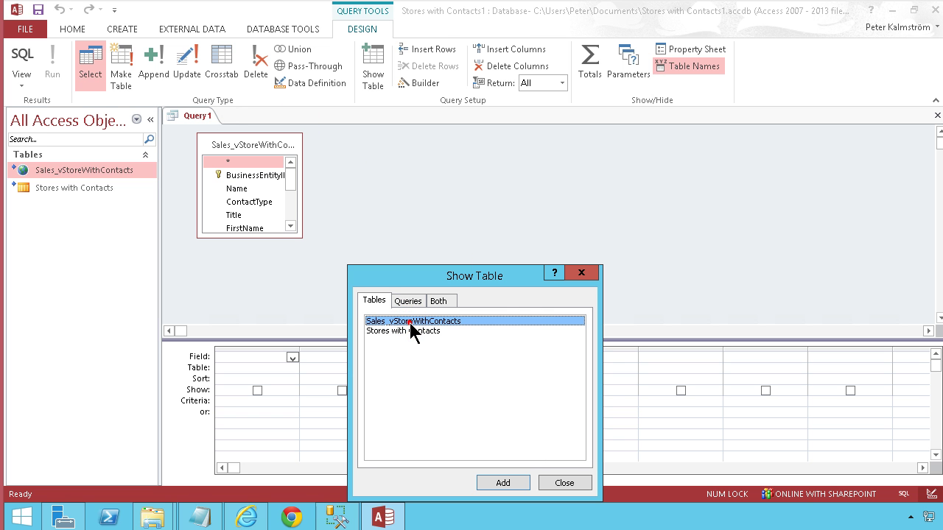
left_click(562, 482)
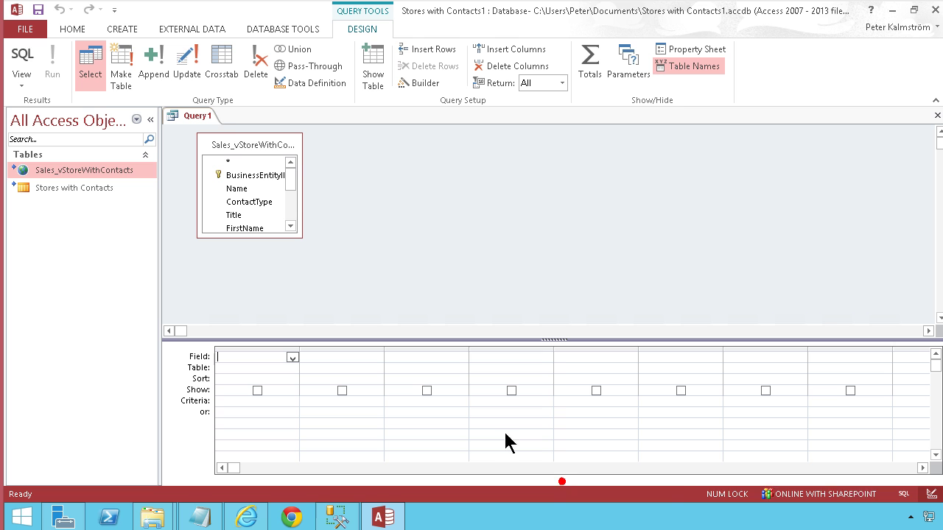
Make it an append query into Stores with Contacts and enlarge the field list.
left_click(152, 65)
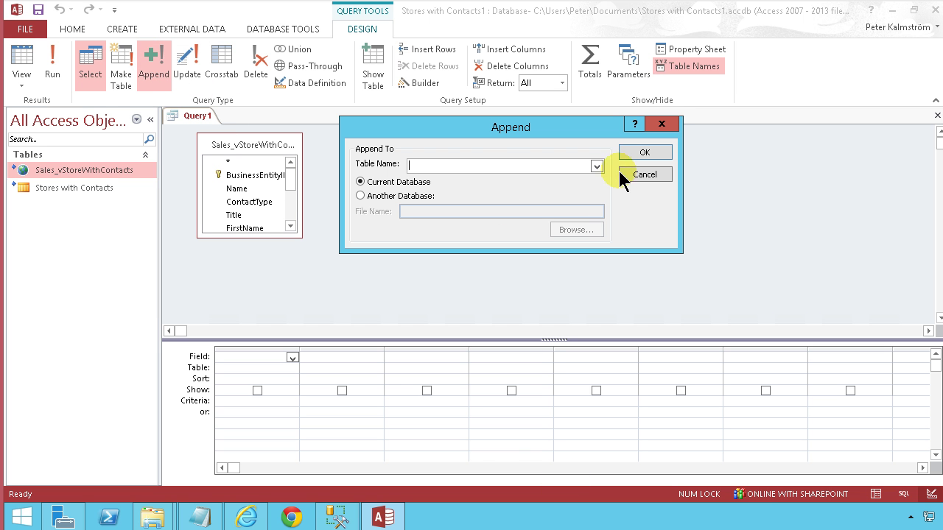
left_click(597, 166)
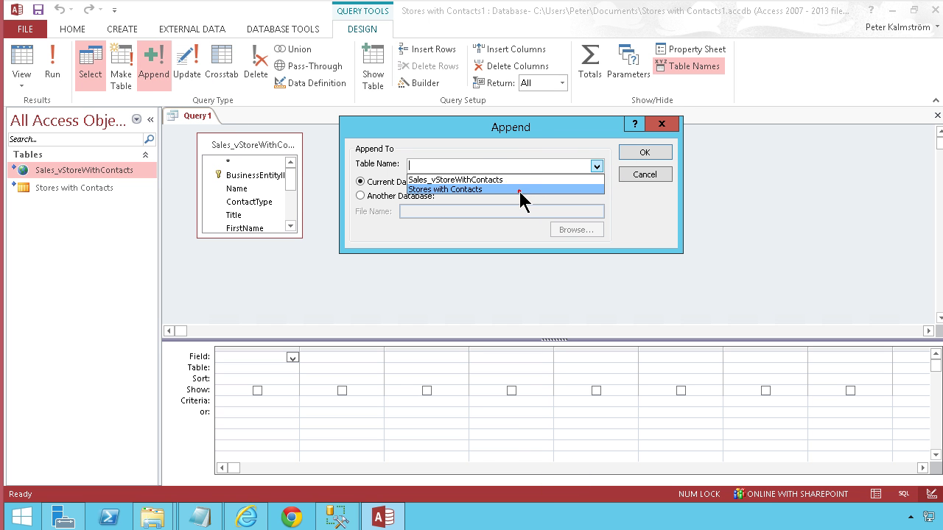
left_click(521, 190)
left_click(644, 153)
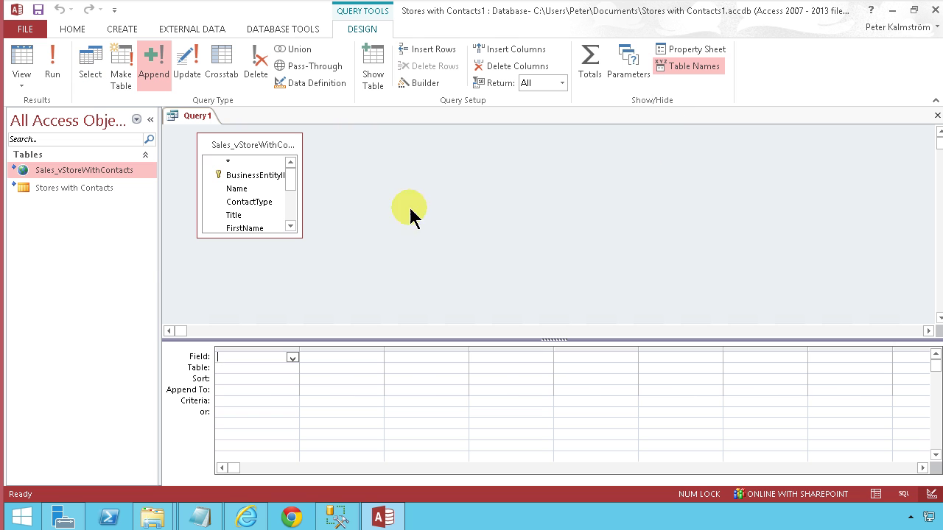
left_click_drag(248, 238, 272, 332)
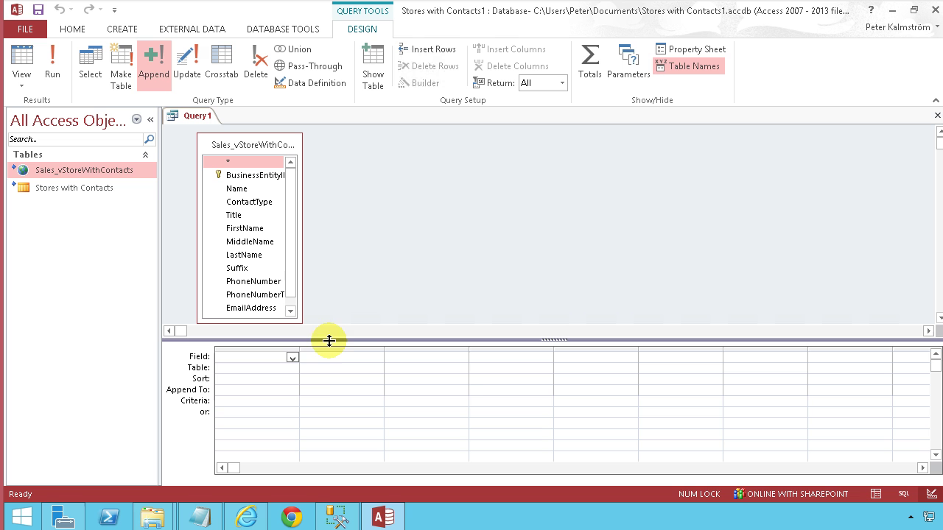
left_click_drag(326, 341, 329, 395)
left_click_drag(263, 322, 268, 362)
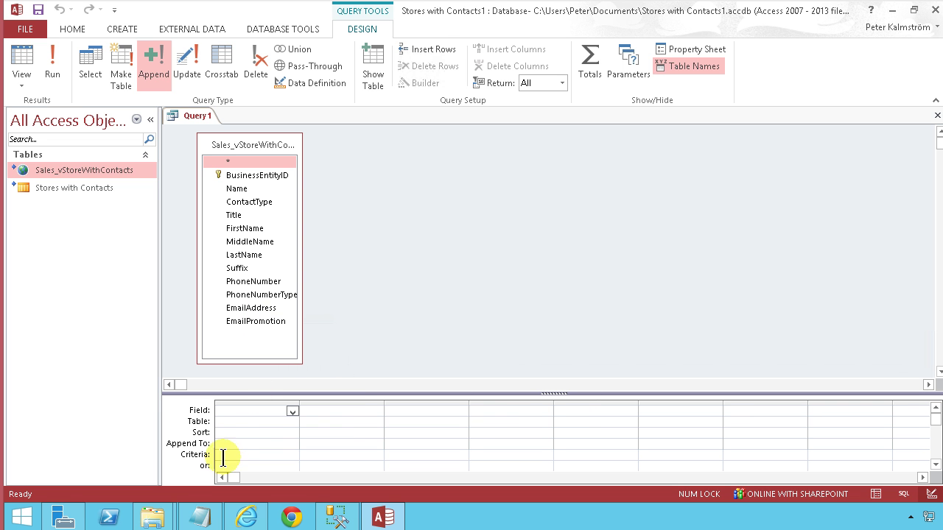
Add the Name field to the grid, appending into Company.
double_click(237, 190)
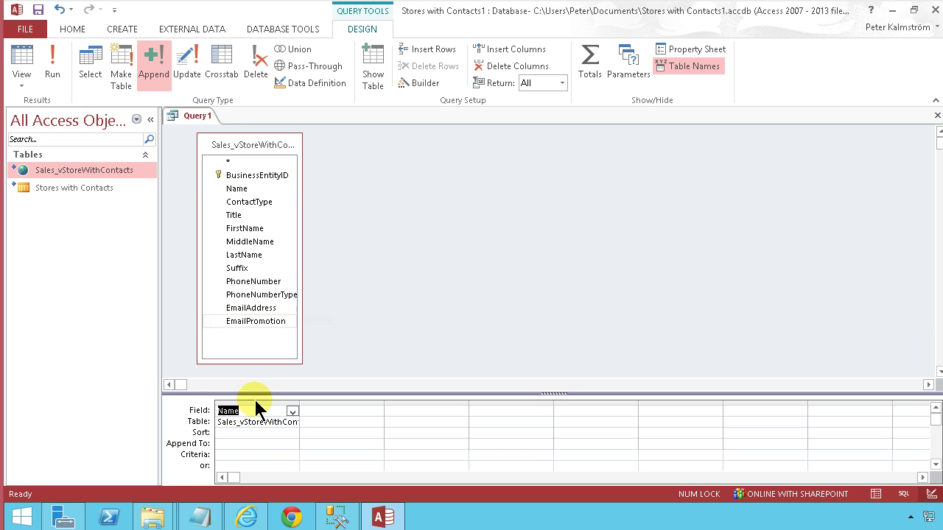
left_click(237, 442)
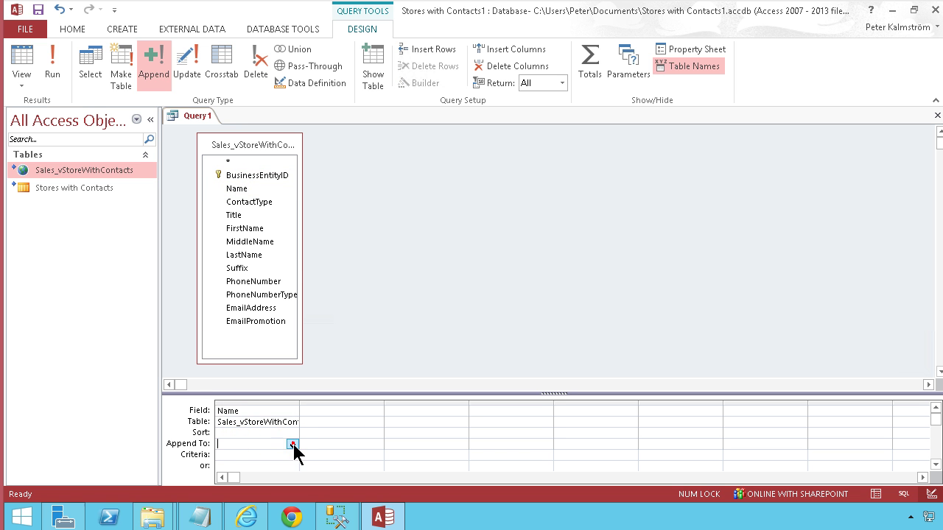
left_click(293, 445)
left_click(261, 371)
Add FirstName, LastName, PhoneNumber and EmailAddress, removing the accidental MiddleName column.
left_click(246, 229)
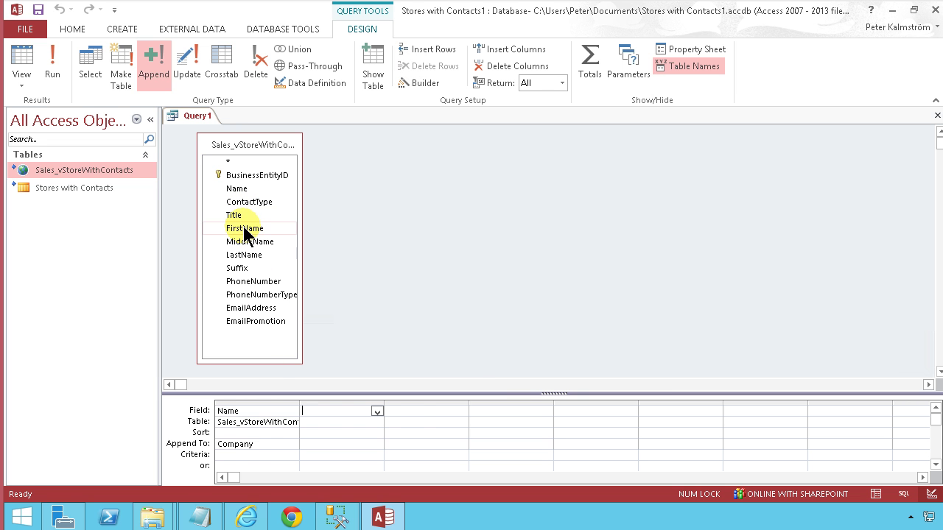
double_click(246, 230)
double_click(250, 242)
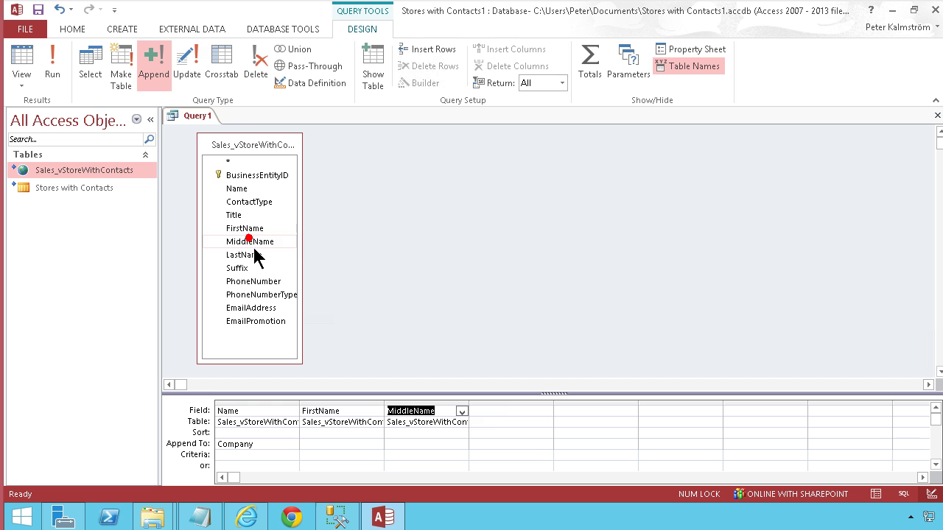
double_click(251, 255)
left_click(252, 246)
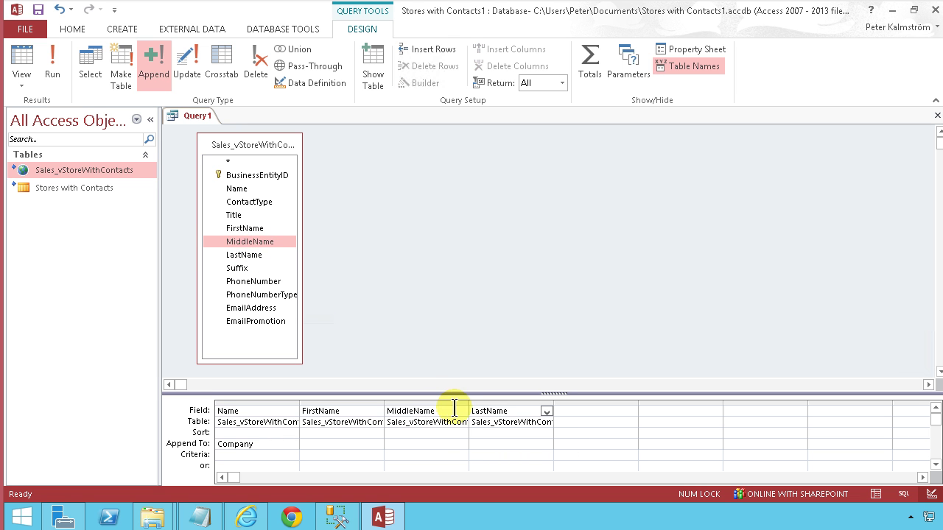
left_click(433, 402)
key("Delete")
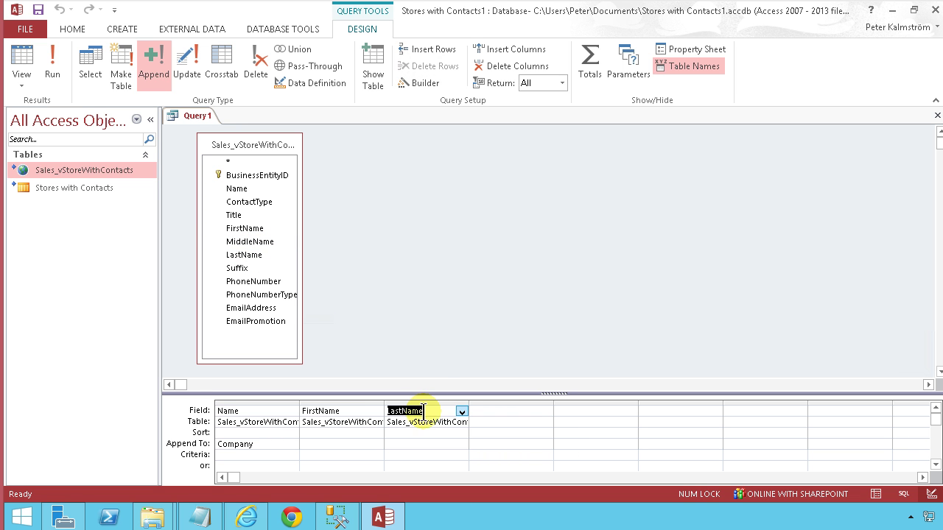
double_click(248, 282)
left_click(270, 311)
double_click(270, 310)
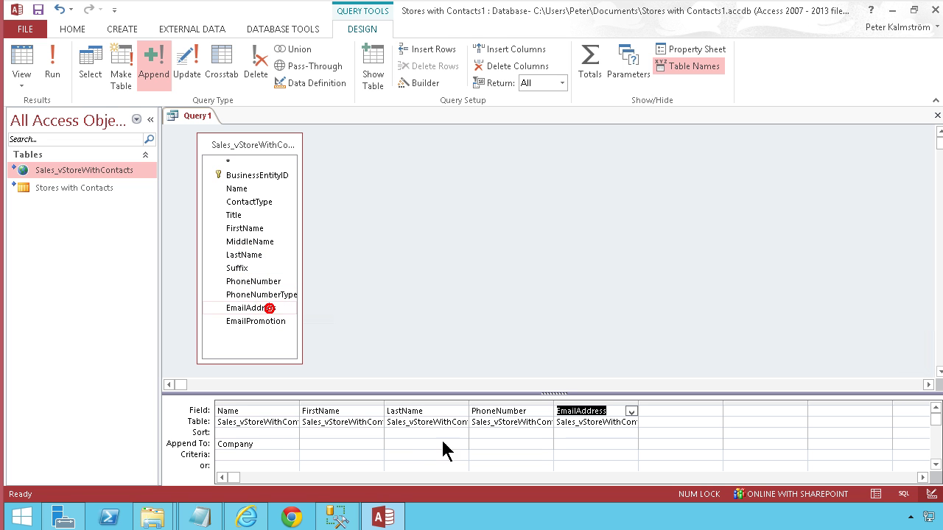
Set FirstName to append into First Name and LastName into Last Name.
left_click(343, 444)
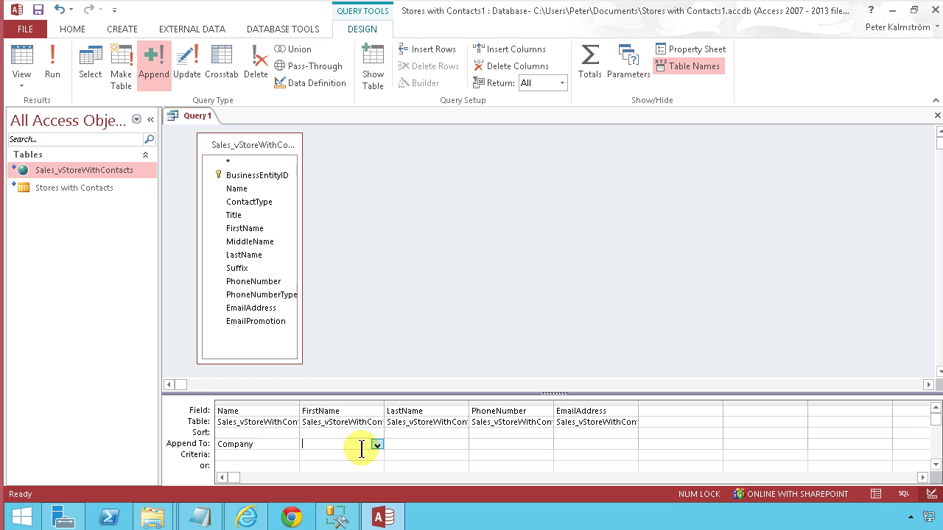
left_click(377, 445)
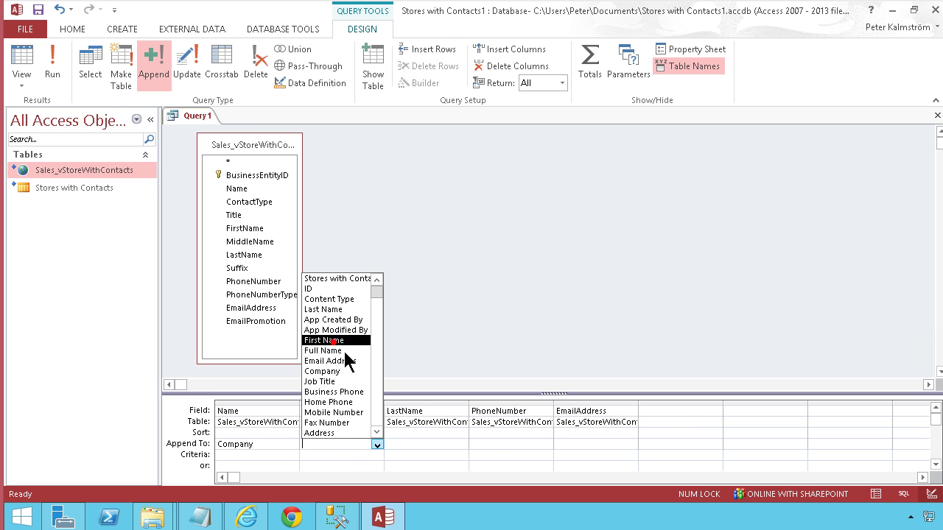
left_click(335, 341)
left_click(417, 445)
left_click(462, 445)
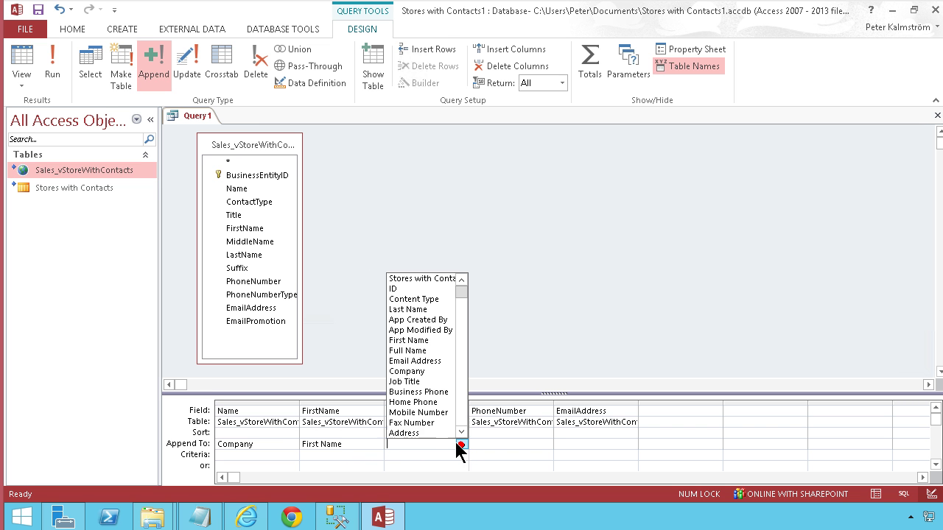
left_click(420, 311)
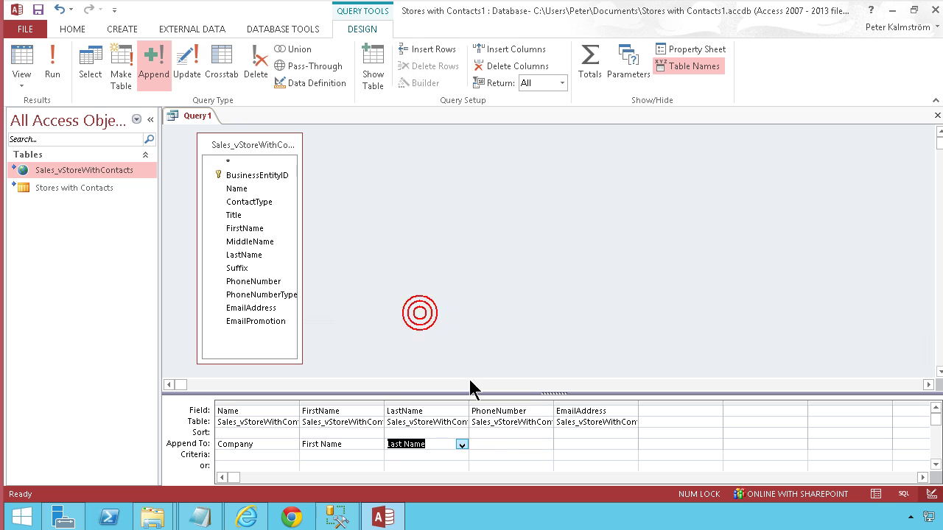
Set PhoneNumber to append into Business Phone and EmailAddress into Email Address.
left_click(487, 444)
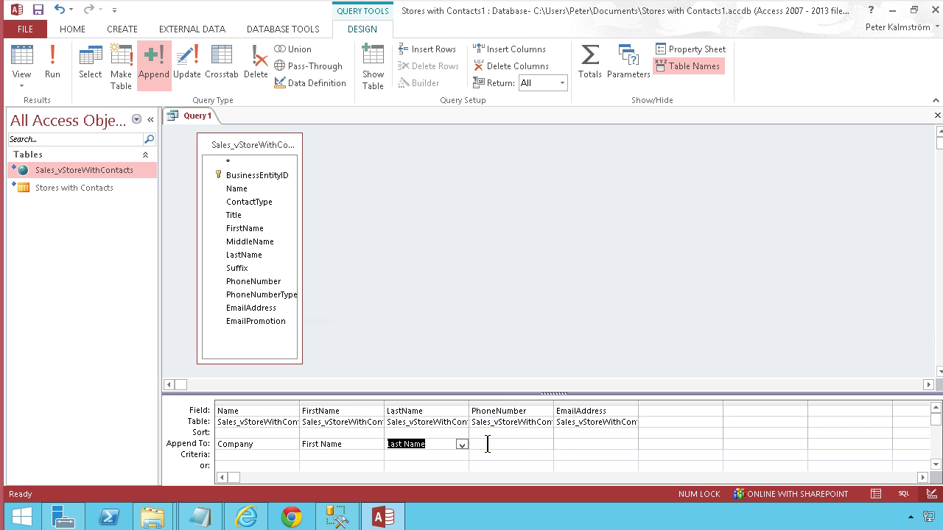
left_click(547, 444)
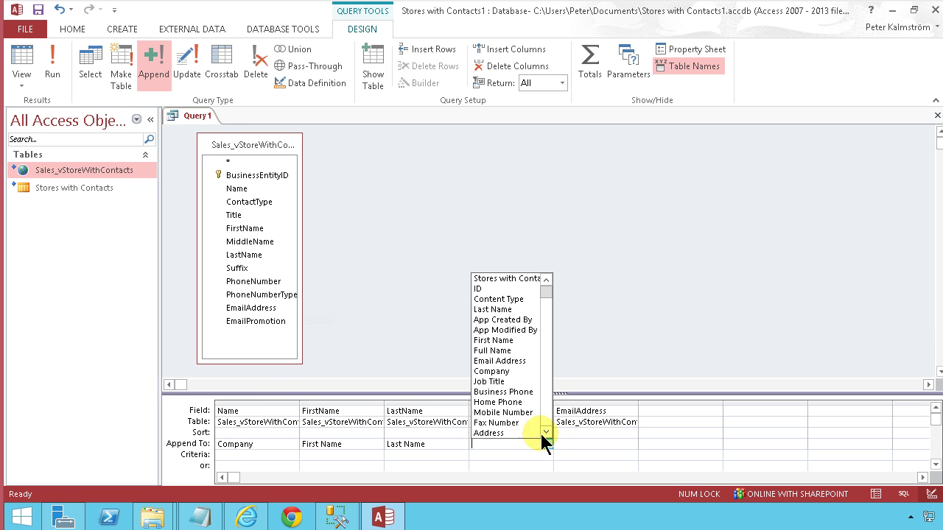
left_click(512, 392)
left_click(575, 445)
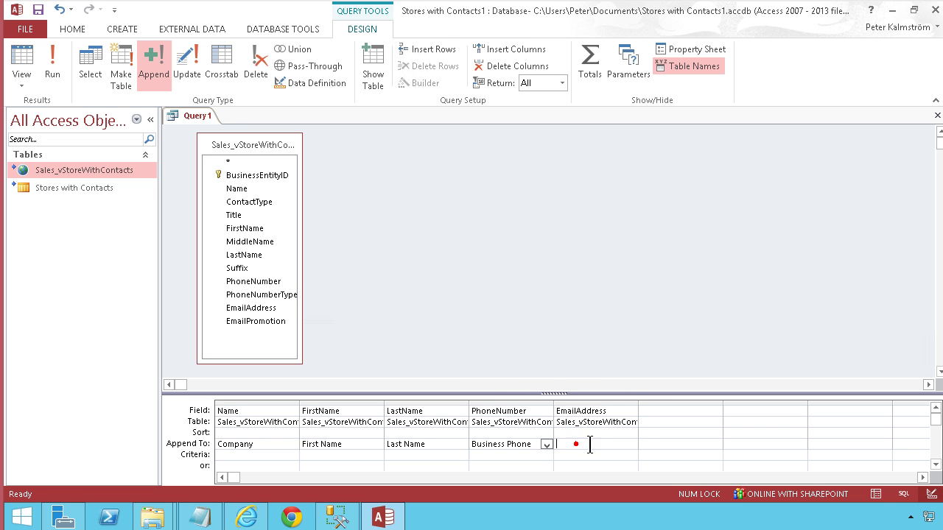
left_click(632, 445)
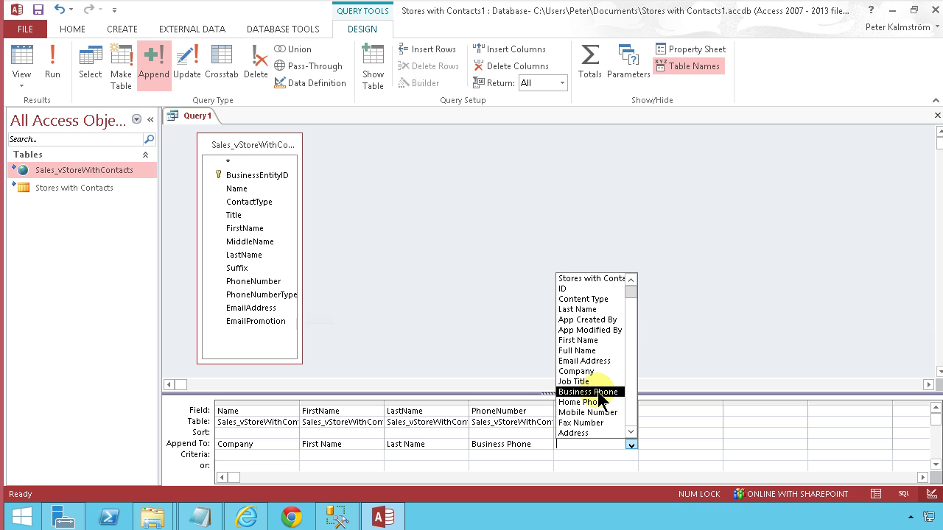
left_click(594, 360)
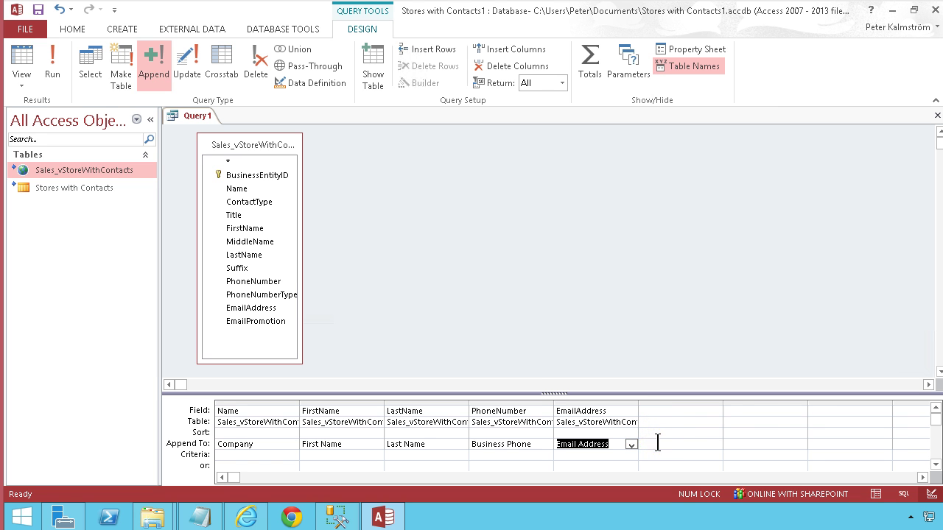
left_click_drag(722, 415, 812, 418)
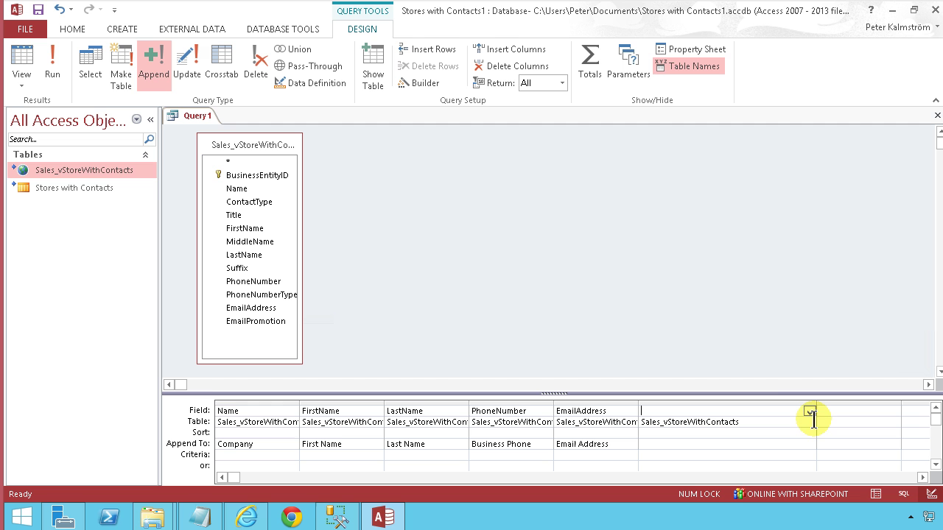
Use the Expression Builder to create a column FirstName + " " + LastName from Sales_vStoreWithContacts.
left_click(422, 85)
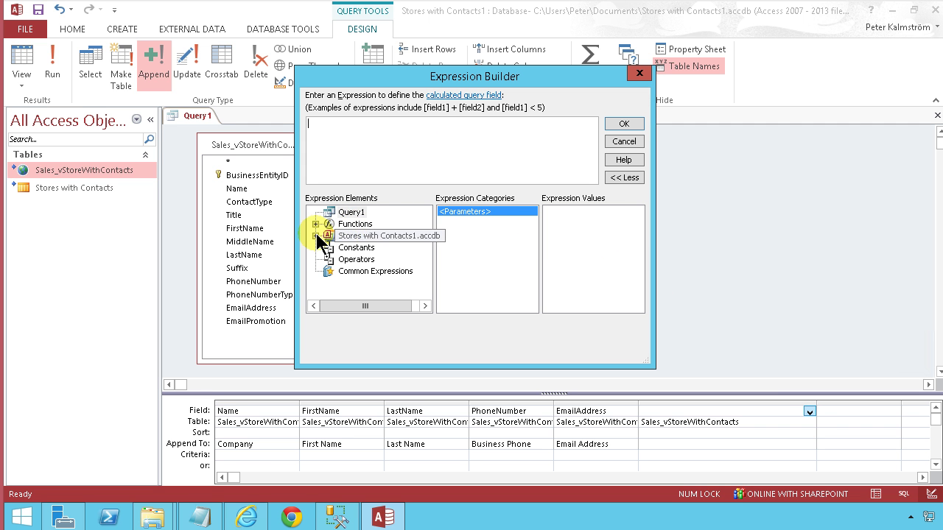
left_click(316, 236)
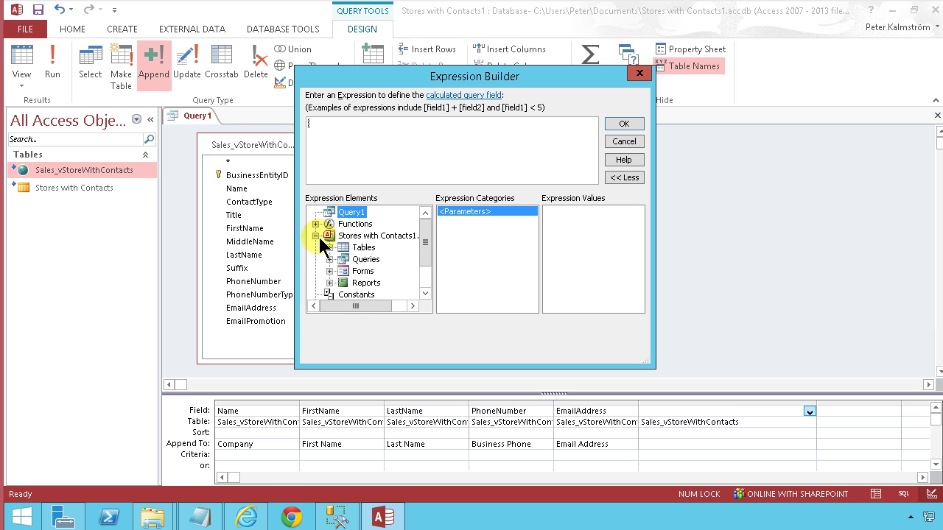
left_click(330, 248)
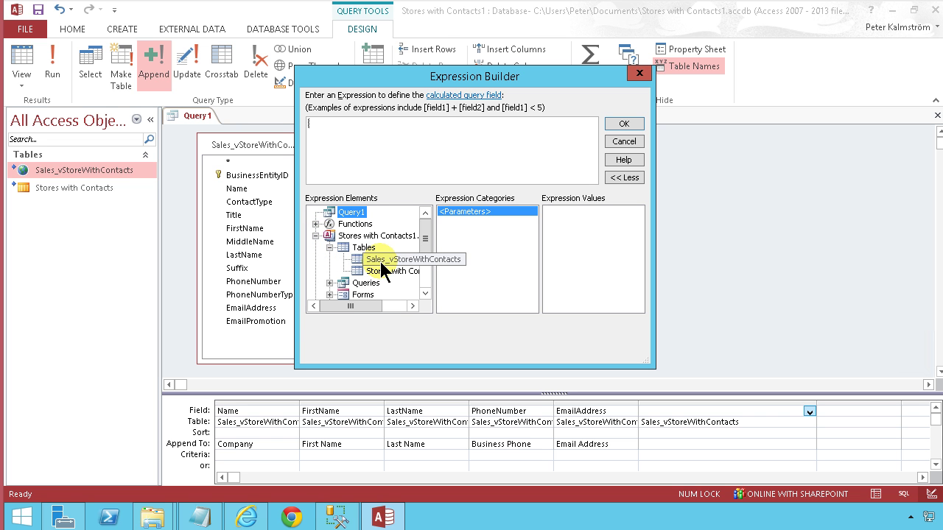
left_click(382, 260)
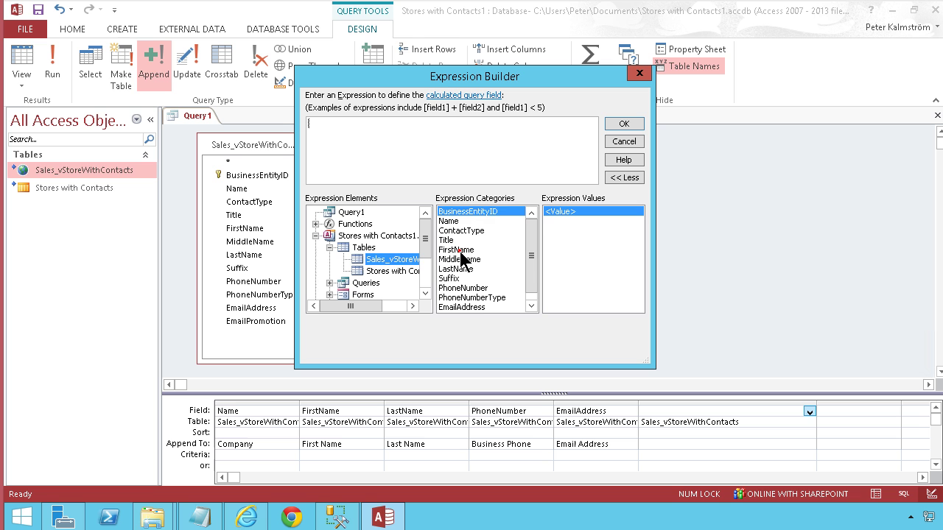
left_click(461, 250)
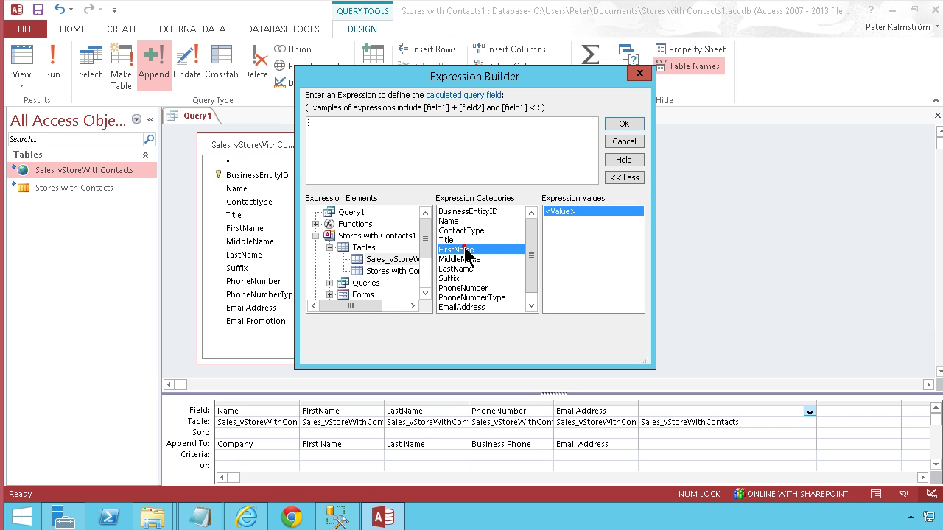
left_click(467, 126)
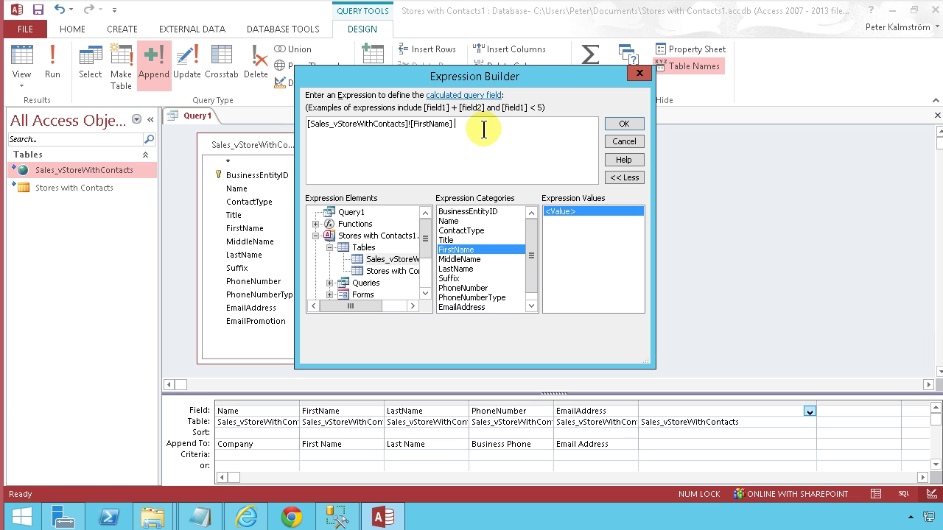
type("+ \" \" +")
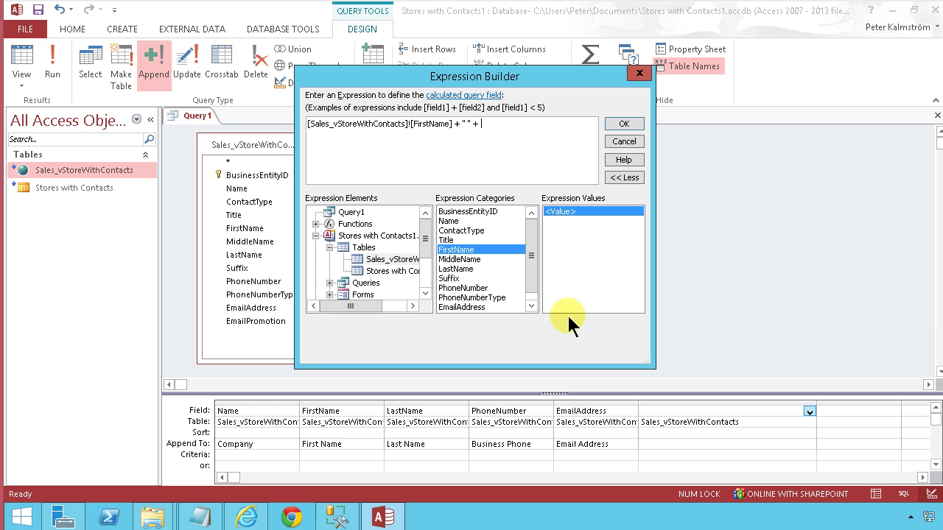
double_click(455, 269)
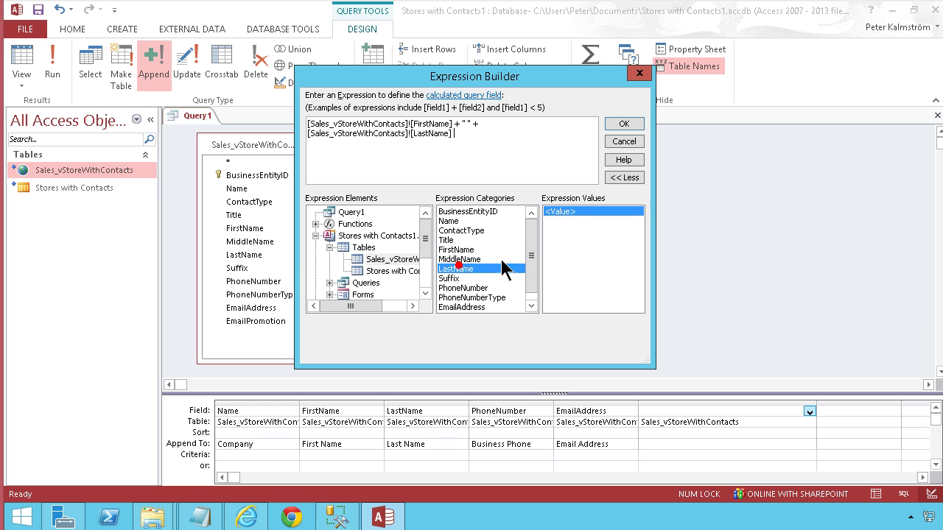
left_click(623, 124)
left_click(666, 442)
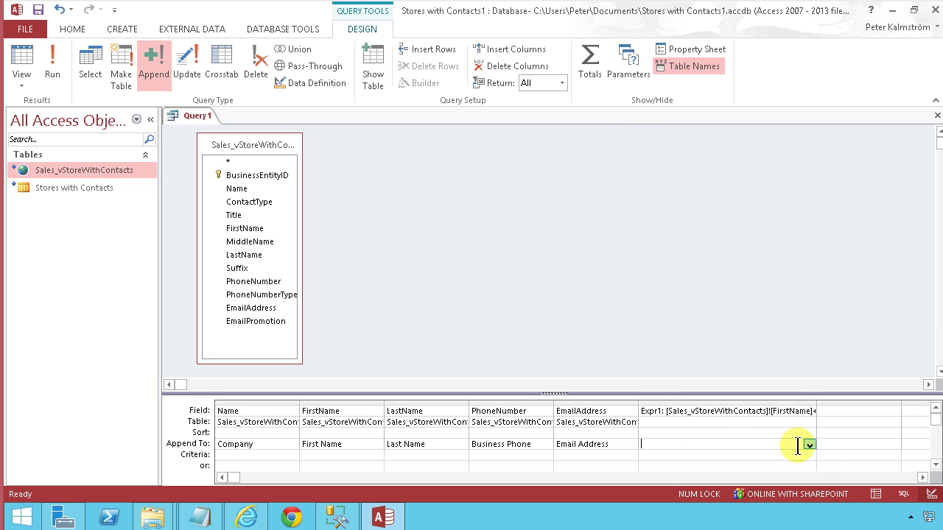
Append Expr1 into Full Name and view the query results in Datasheet view.
left_click(810, 445)
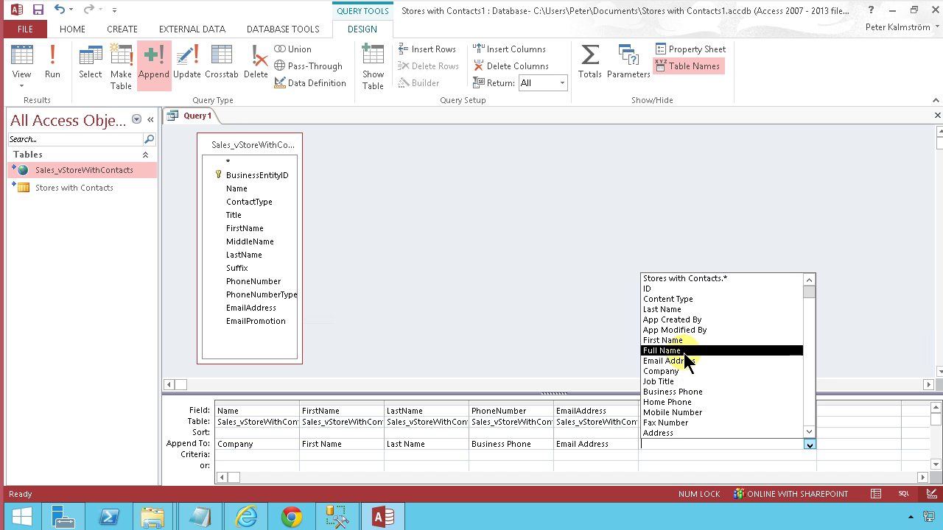
left_click(684, 352)
left_click(700, 463)
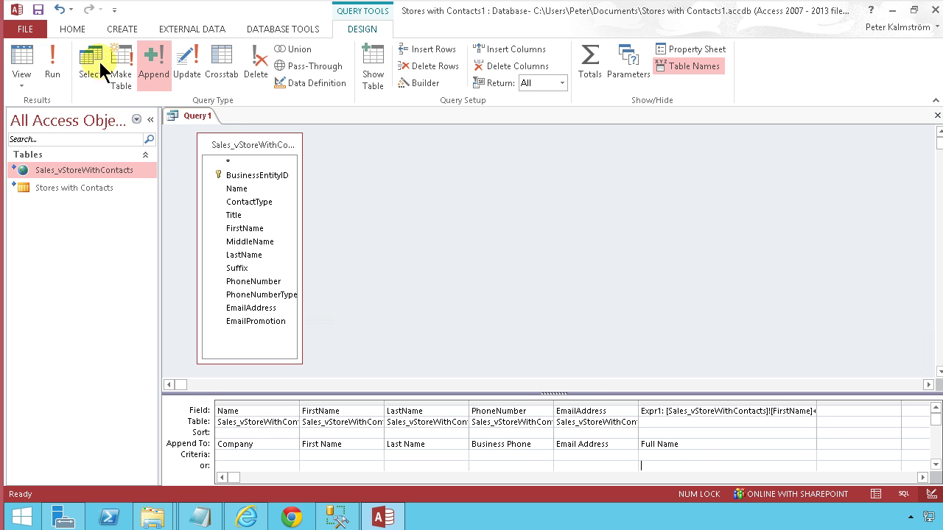
left_click(21, 63)
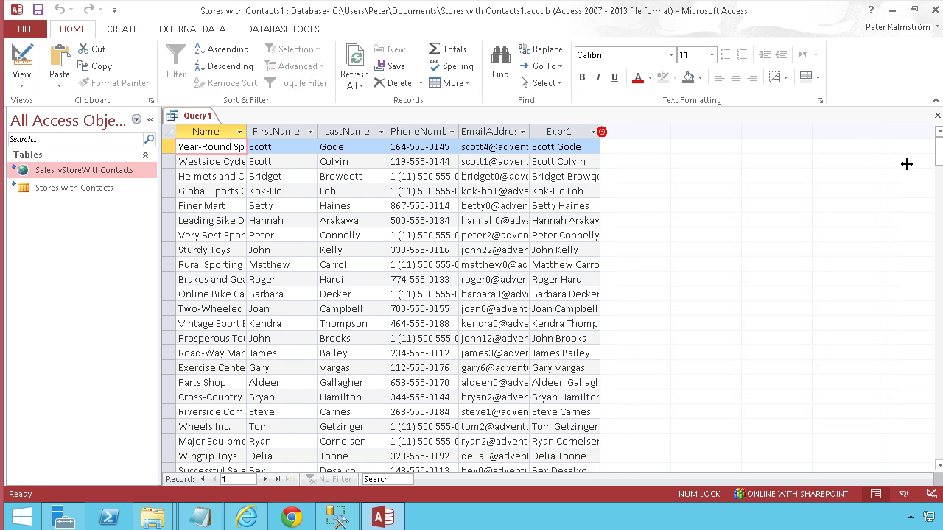
Widen the Expr1 and EmailAddress columns and jump to the last record to confirm 753 of 753.
left_click_drag(602, 131, 911, 131)
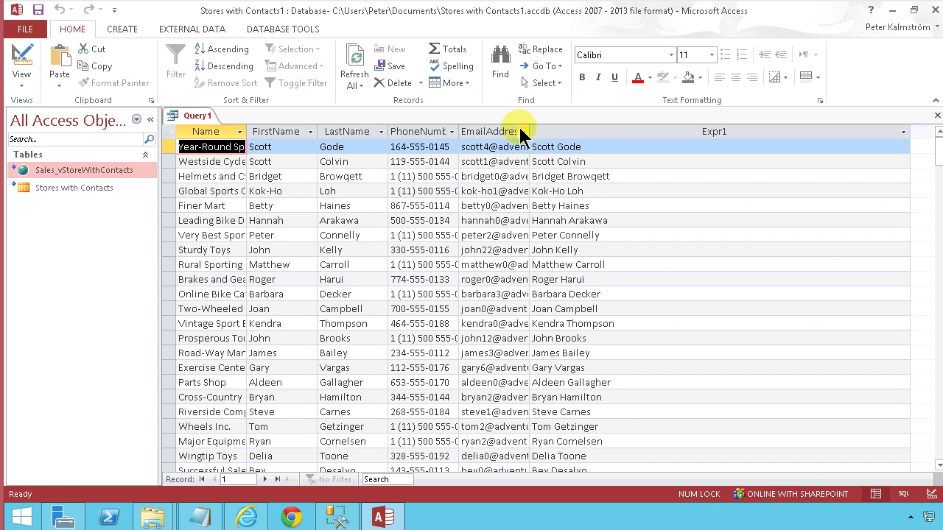
left_click_drag(531, 131, 662, 133)
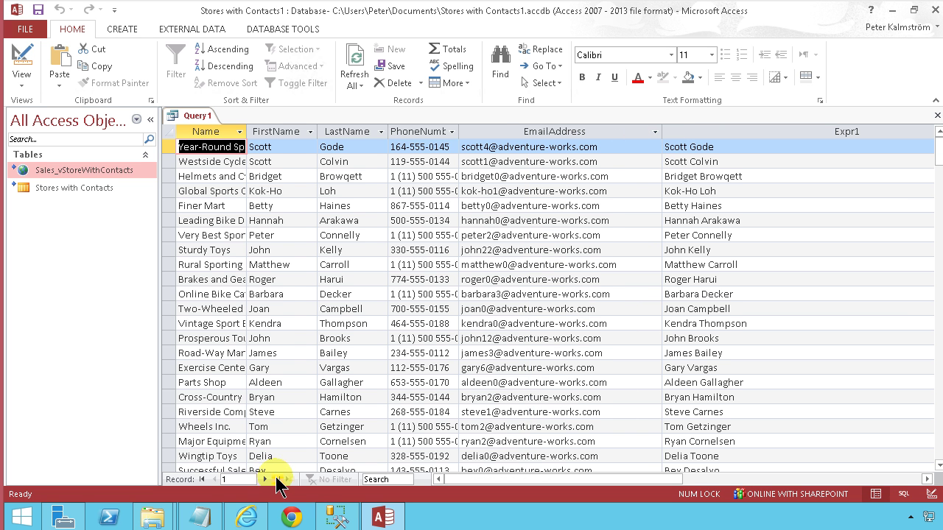
left_click(278, 479)
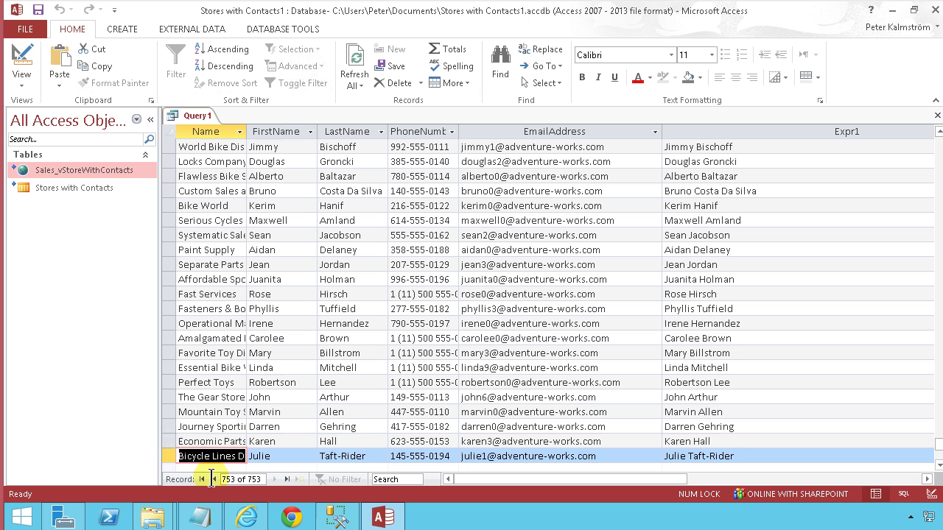
left_click(213, 480)
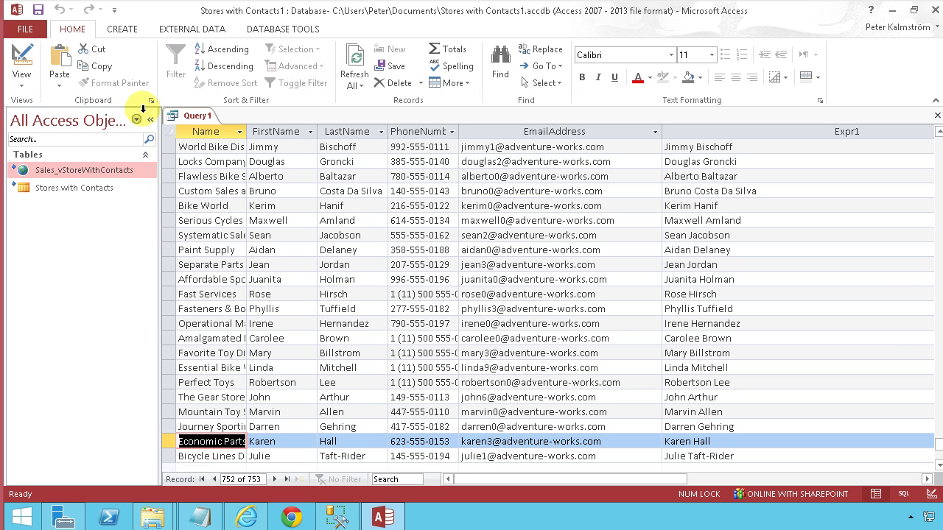
Back in Design view, save the append query as qAddStoreContacts, then run it and accept the warning.
left_click(20, 46)
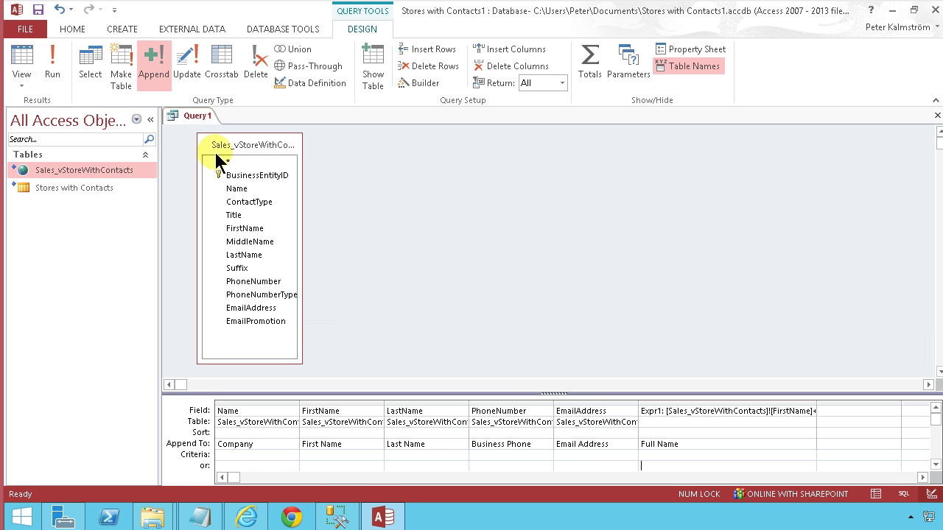
left_click(37, 11)
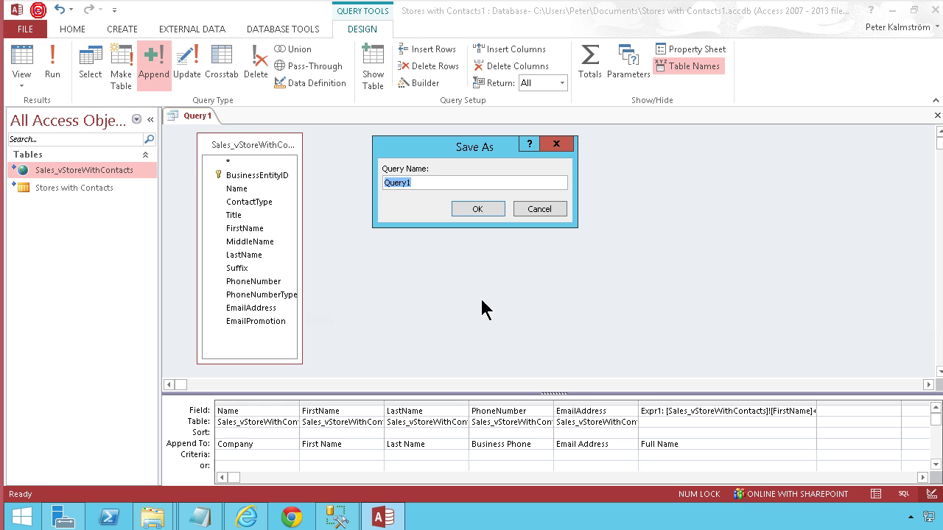
type("qAddStoreContacts")
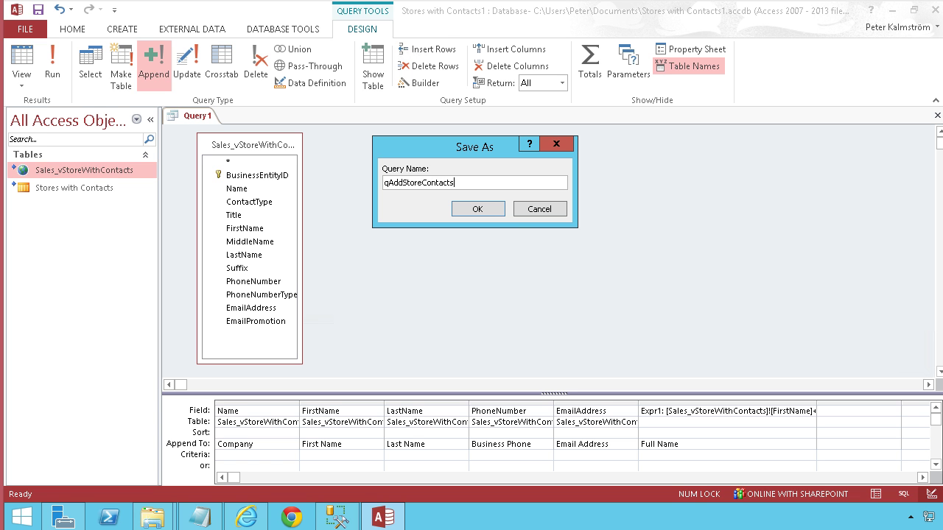
left_click(479, 212)
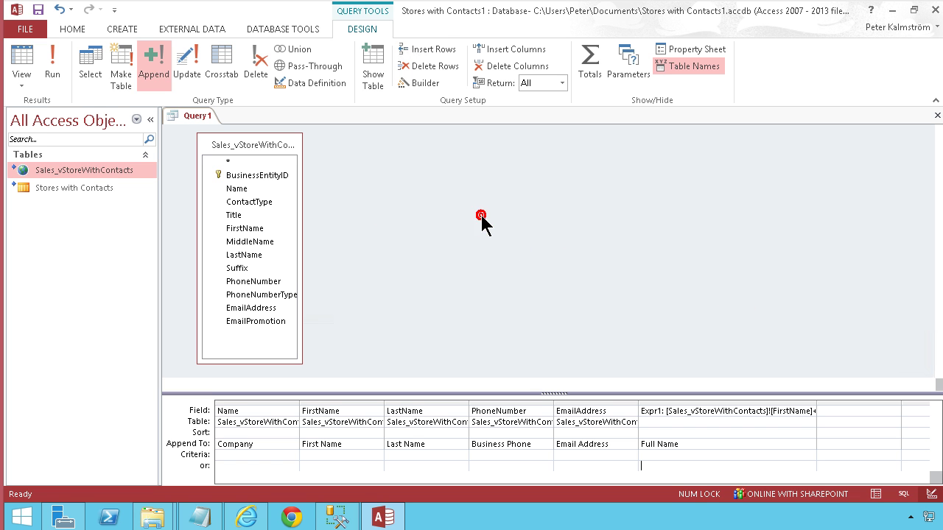
left_click(53, 69)
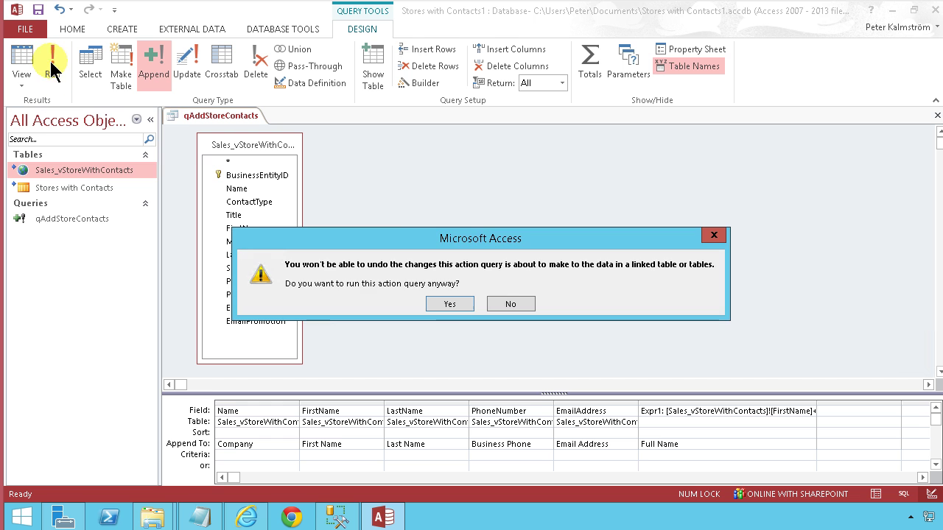
left_click(449, 304)
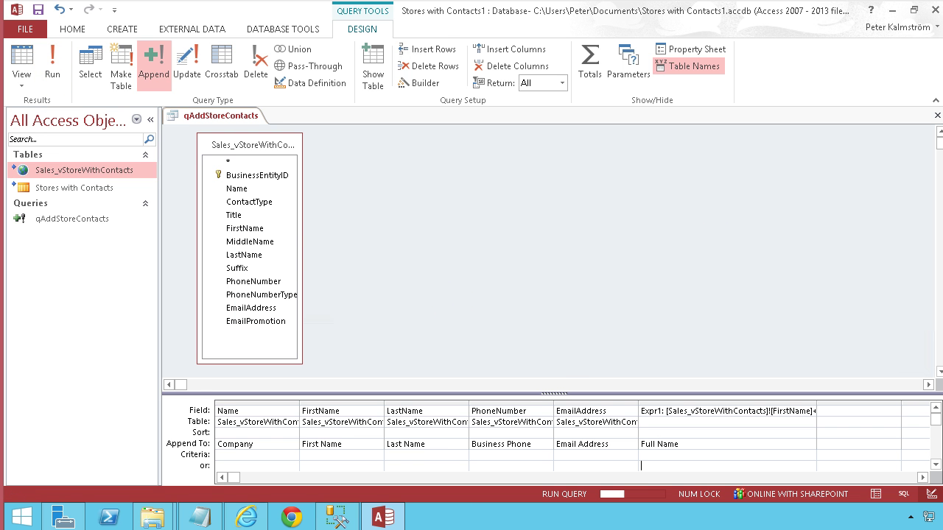
Refresh the Stores with Contacts page in Internet Explorer and scroll through the appended contacts.
left_click(246, 518)
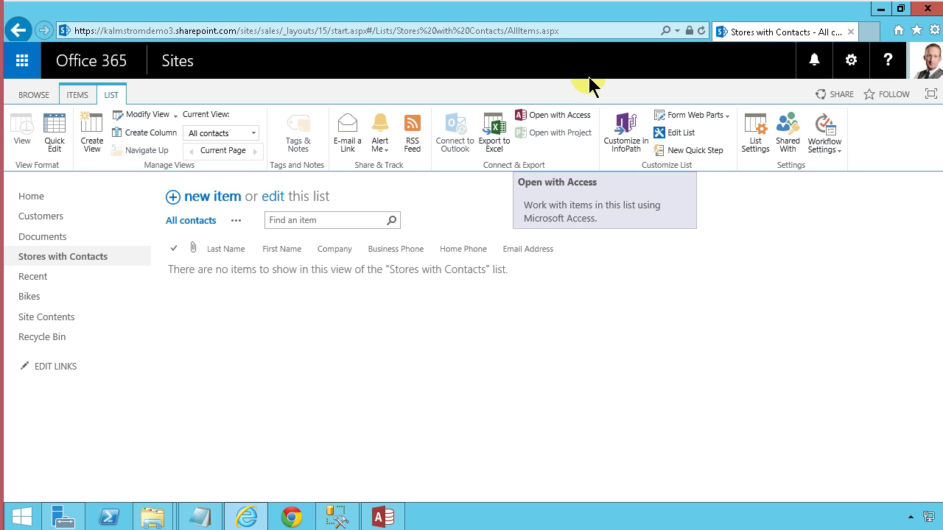
left_click(701, 30)
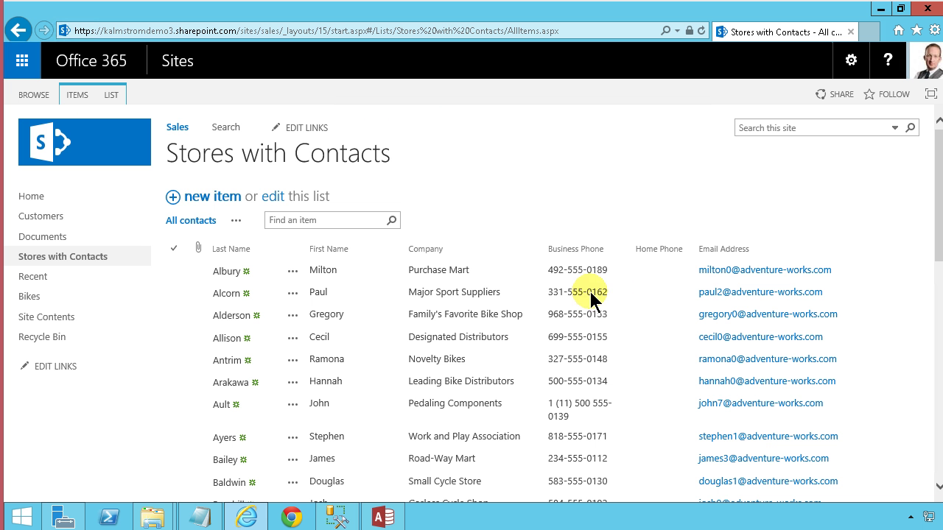
scroll(615, 280, "down", 3)
scroll(617, 288, "down", 5)
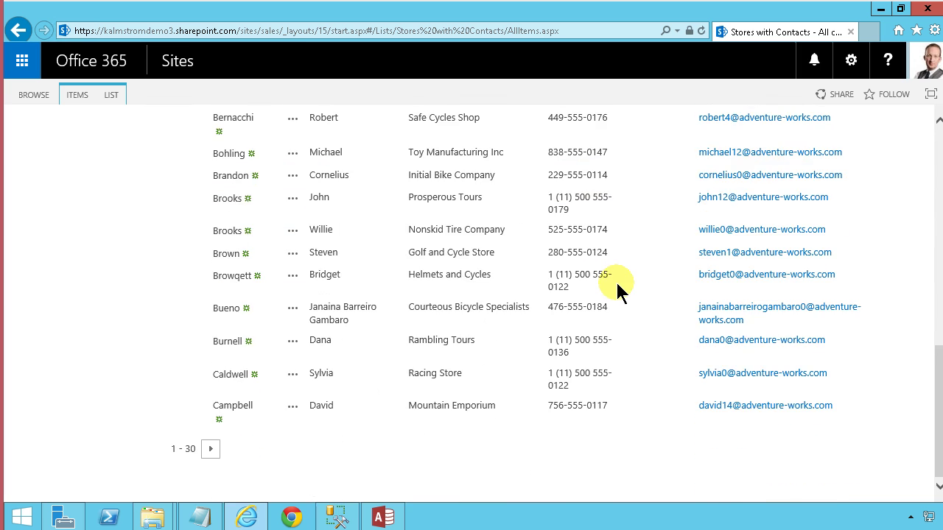
scroll(616, 287, "up", 10)
Start a search of the list items, then dismiss the empty search.
left_click(301, 221)
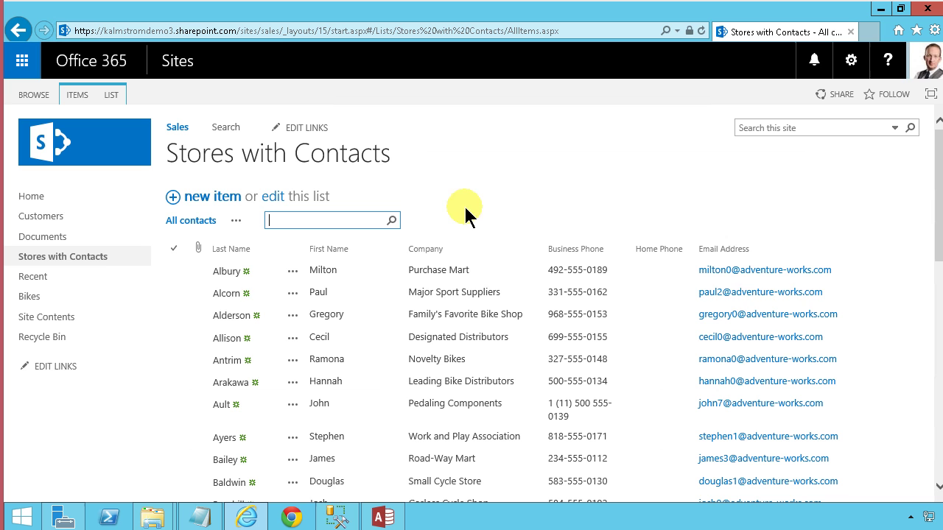
mouse_move(345, 523)
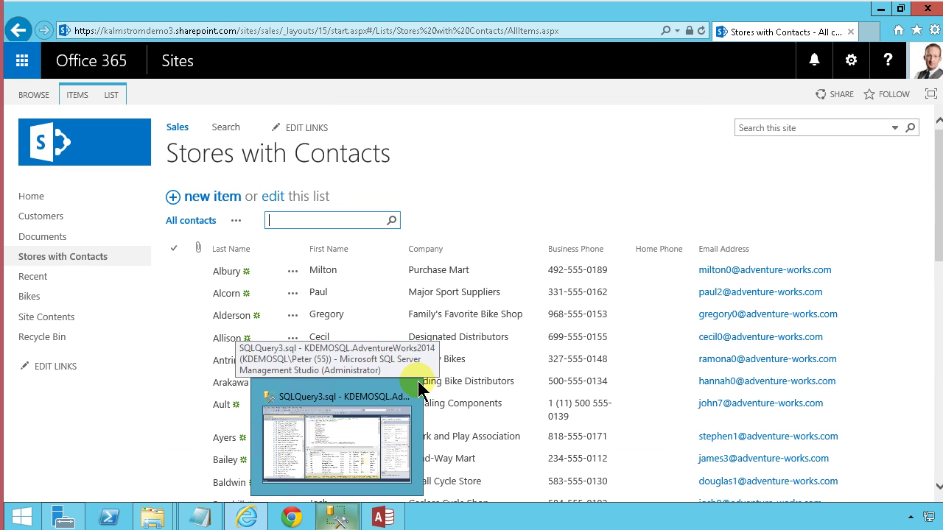
left_click(549, 169)
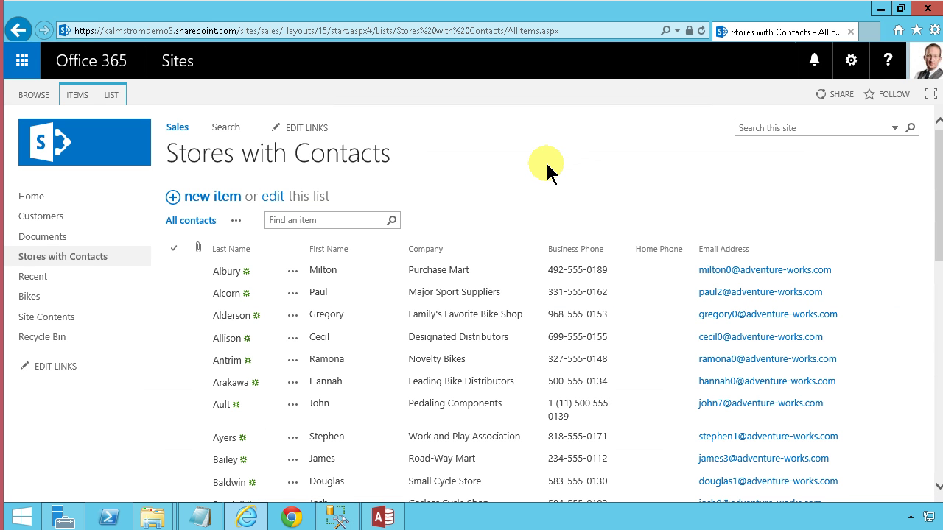